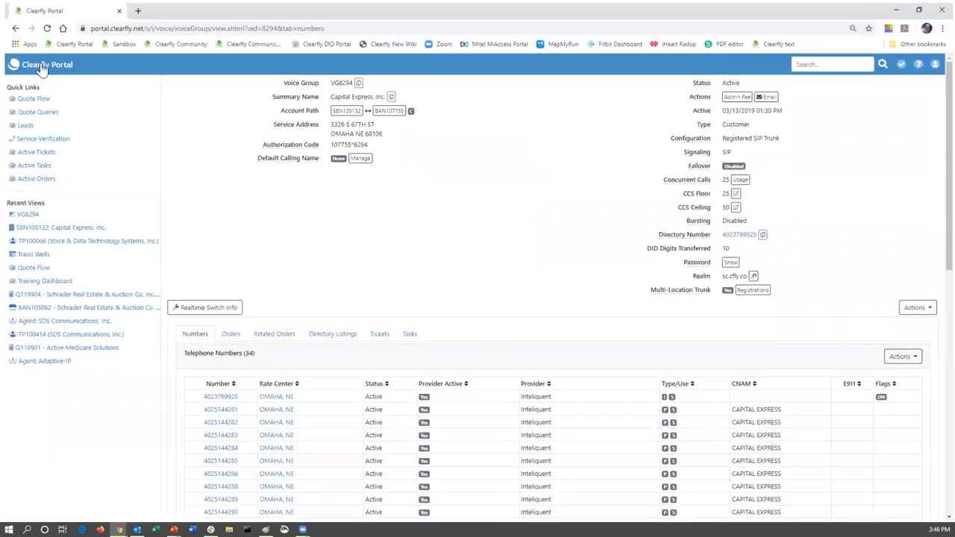
- Leave the voice group record and return to the Clearfly Portal home page
left_click(43, 65)
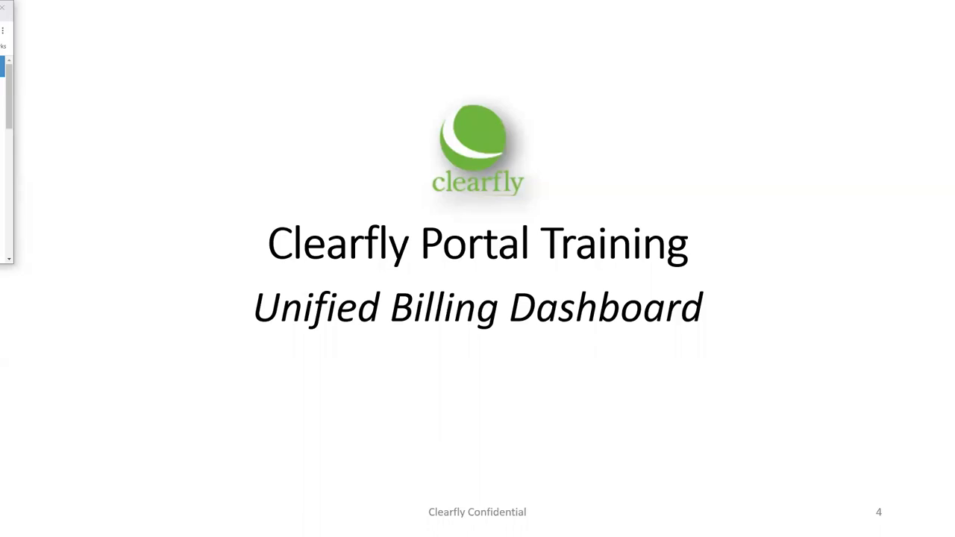
- Log in to the sandbox with the saved agent username and the account password
key("alt+Tab")
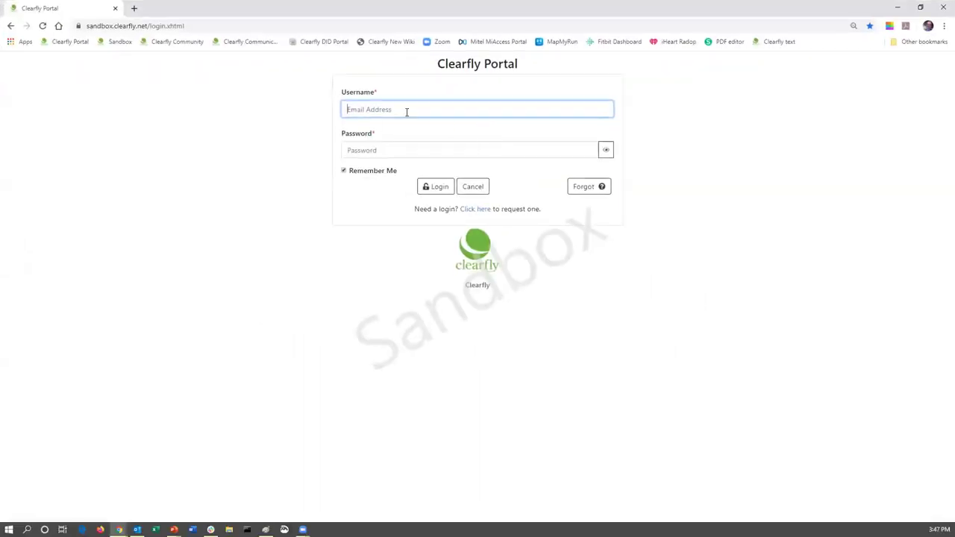
left_click(406, 111)
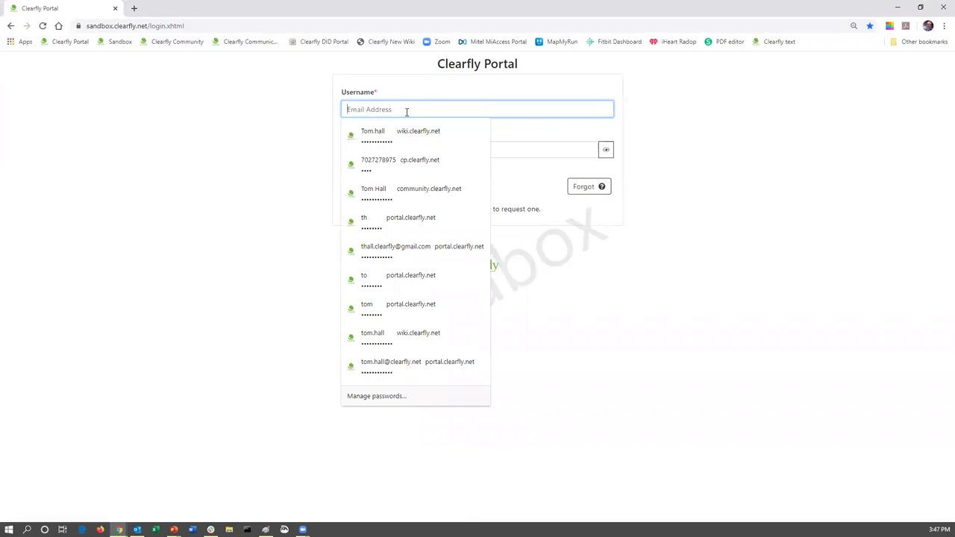
type("agent@agent.local")
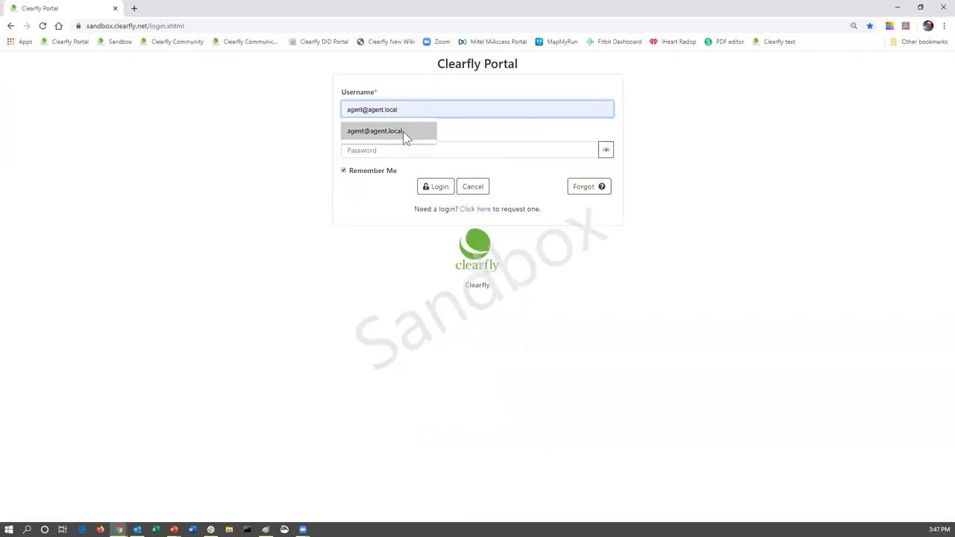
left_click(403, 131)
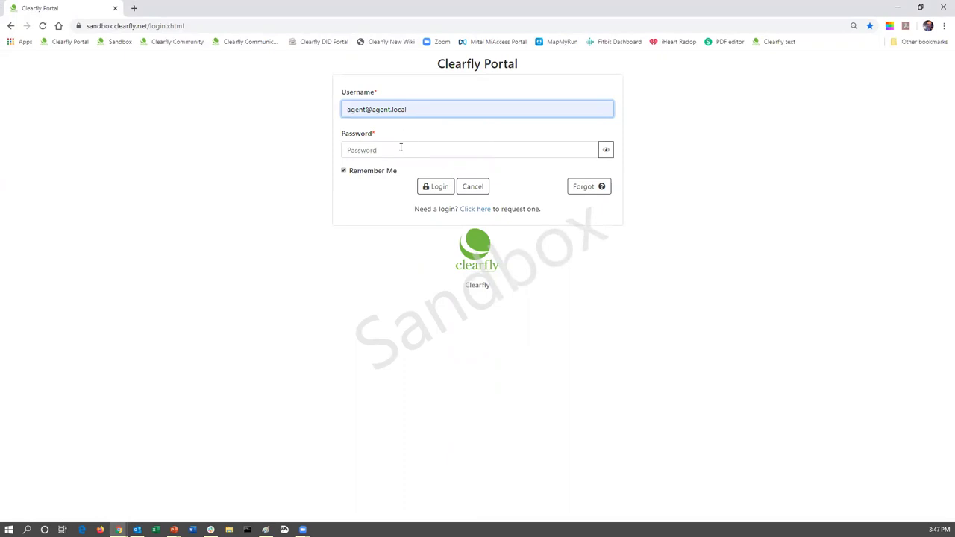
left_click(401, 148)
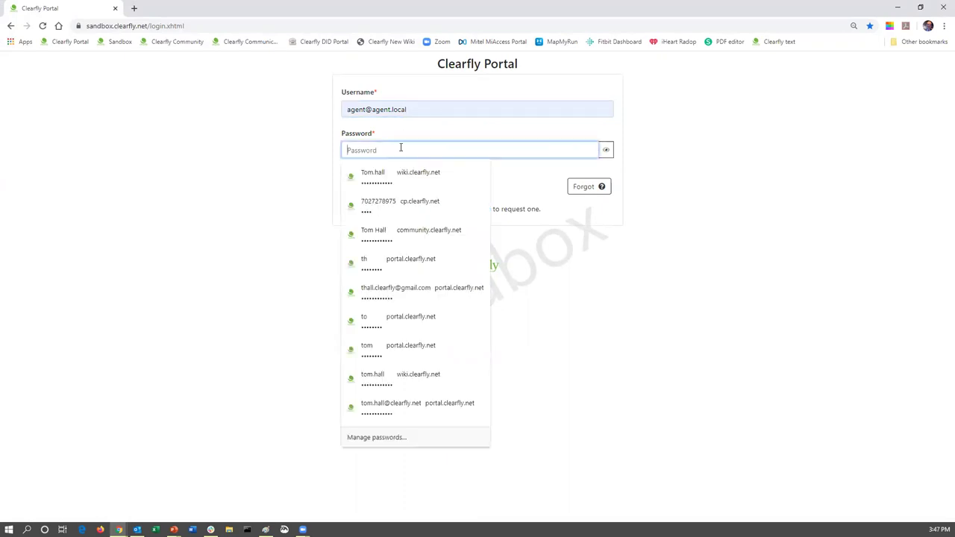
type("••••••••")
key("Return")
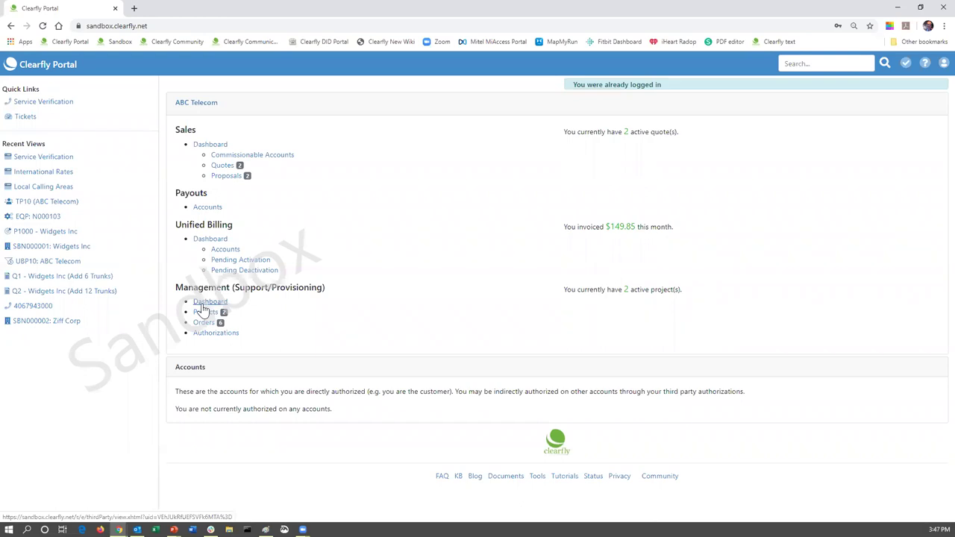
- Open ABC Telecom's management dashboard, then return to the portal home page
left_click(201, 306)
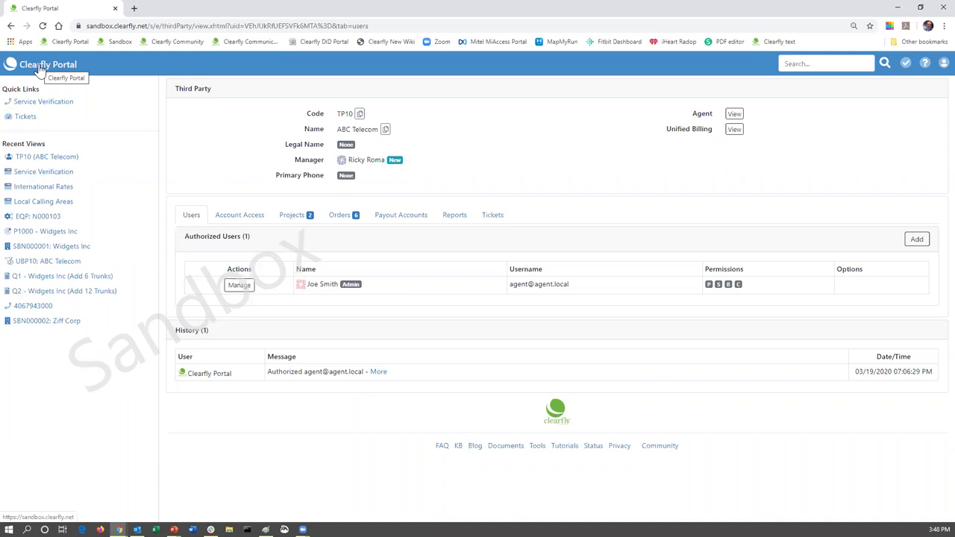
left_click(41, 69)
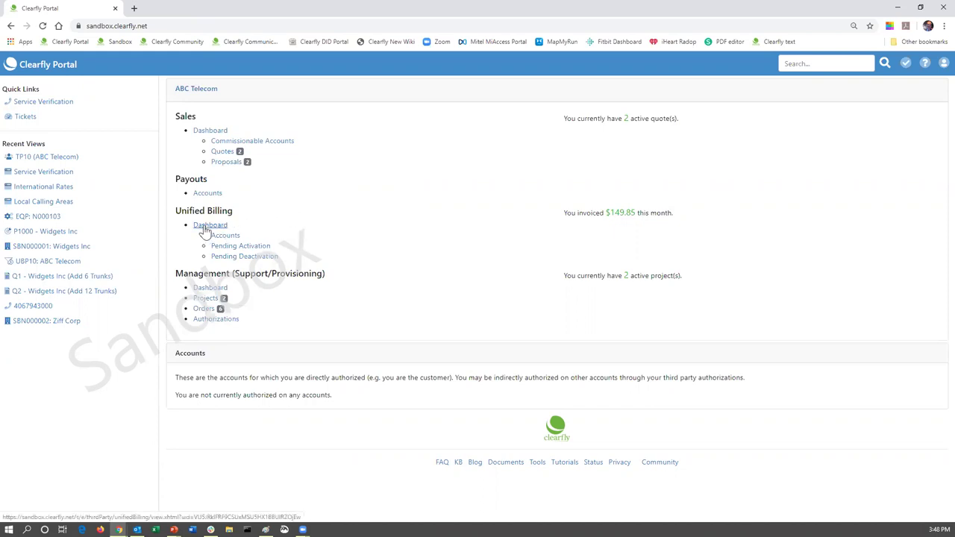
left_click(203, 228)
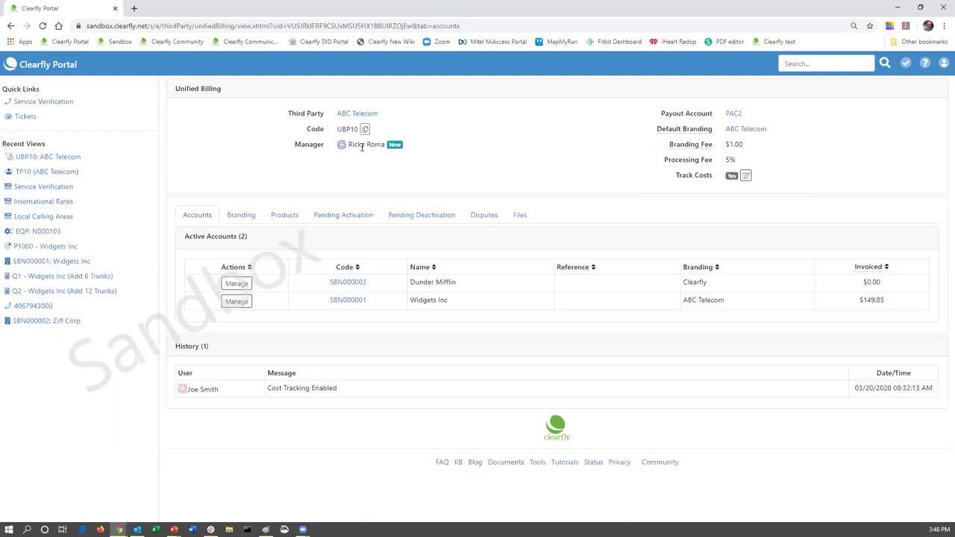
- Bring up the Track Costs edit control on ABC Telecom's UBP10 Unified Billing page
mouse_move(362, 147)
- Disable cost tracking in Manage Cost Tracking, then re-enable it so Track Costs stays on
left_click(746, 177)
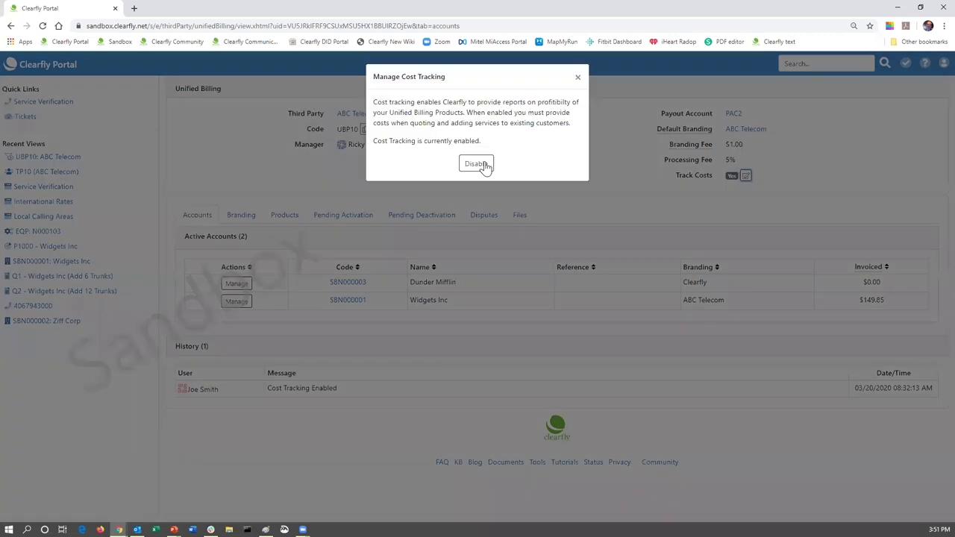
left_click(485, 166)
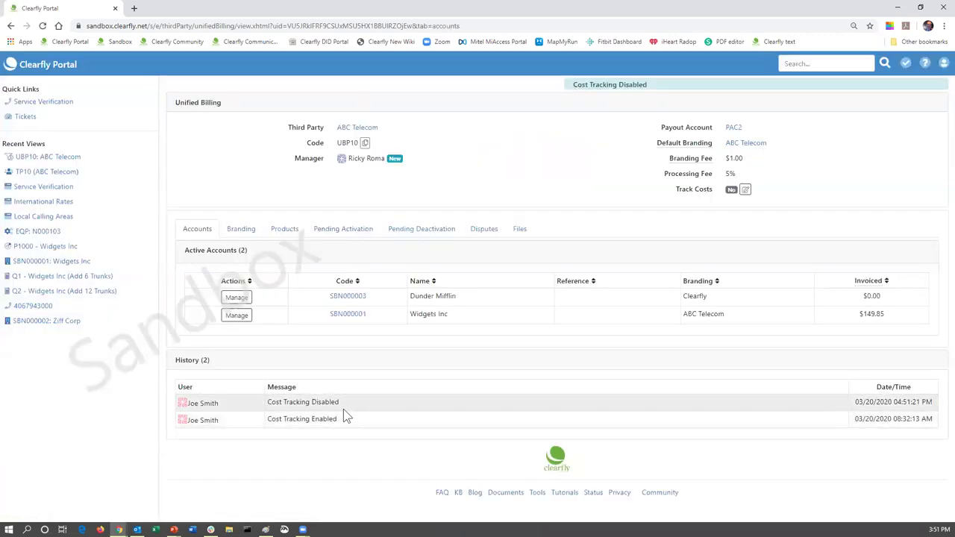
left_click(745, 189)
left_click(484, 166)
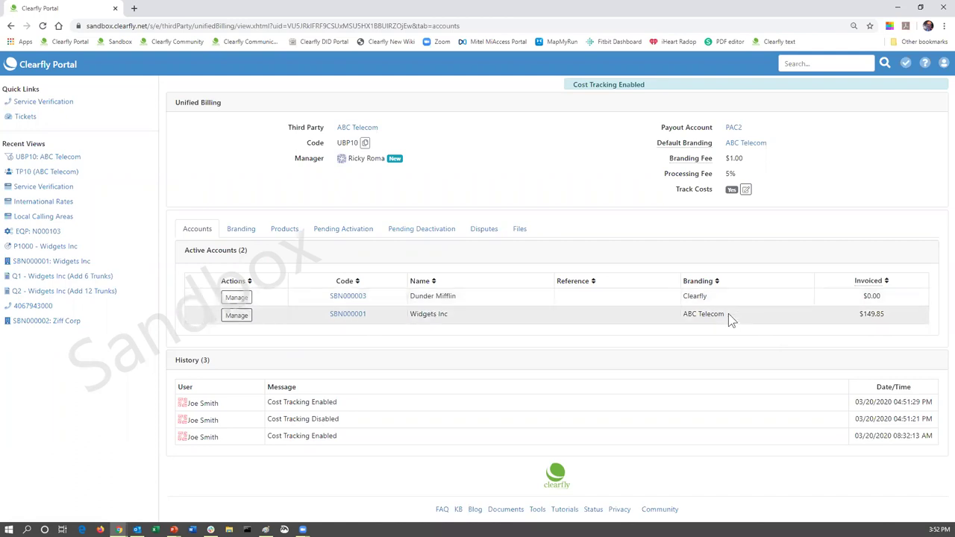
- Open the Unified Billing Authorization page for the Dunder Mifflin account
left_click(237, 303)
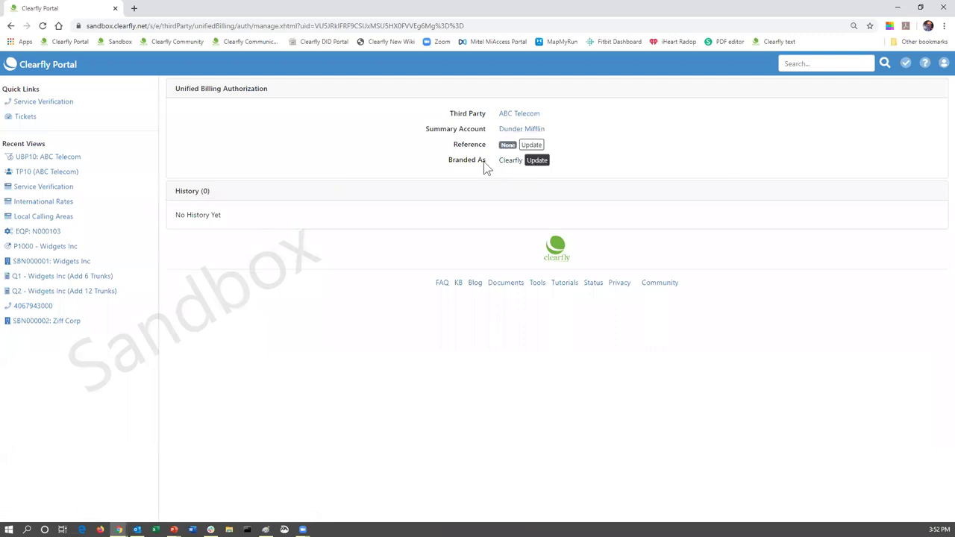
- Switch Dunder Mifflin's branding to ABC Telecom, then reopen the Unified Billing dashboard
left_click(538, 162)
left_click(575, 170)
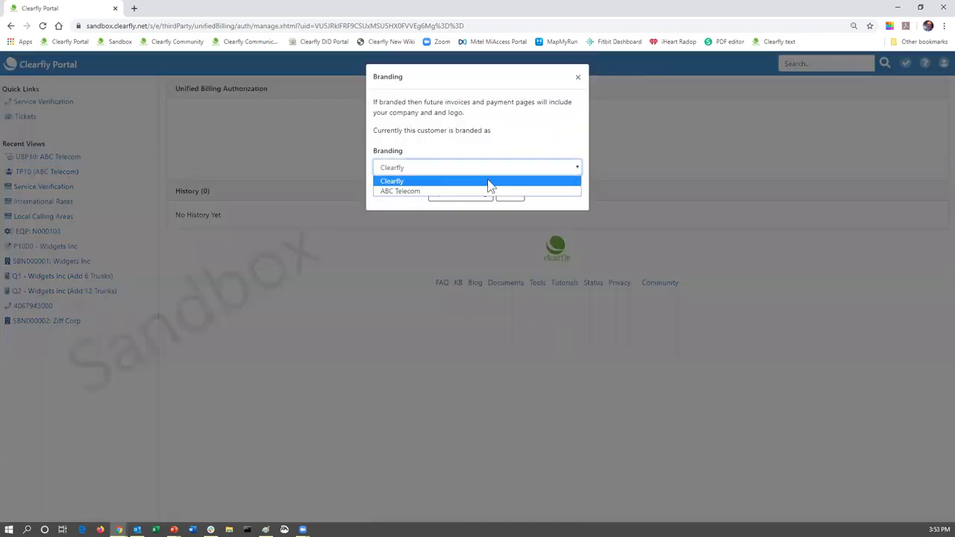
left_click(397, 192)
left_click(451, 195)
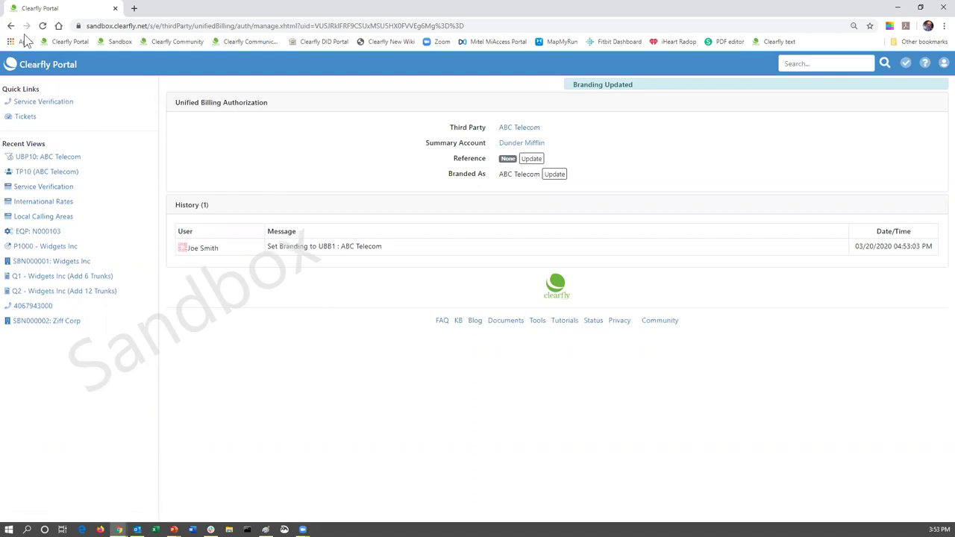
left_click(46, 67)
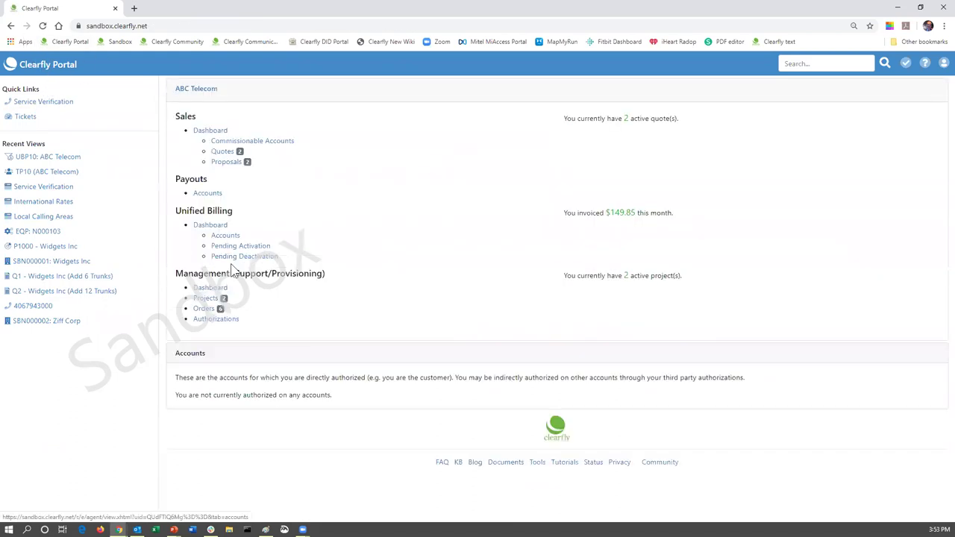
left_click(212, 226)
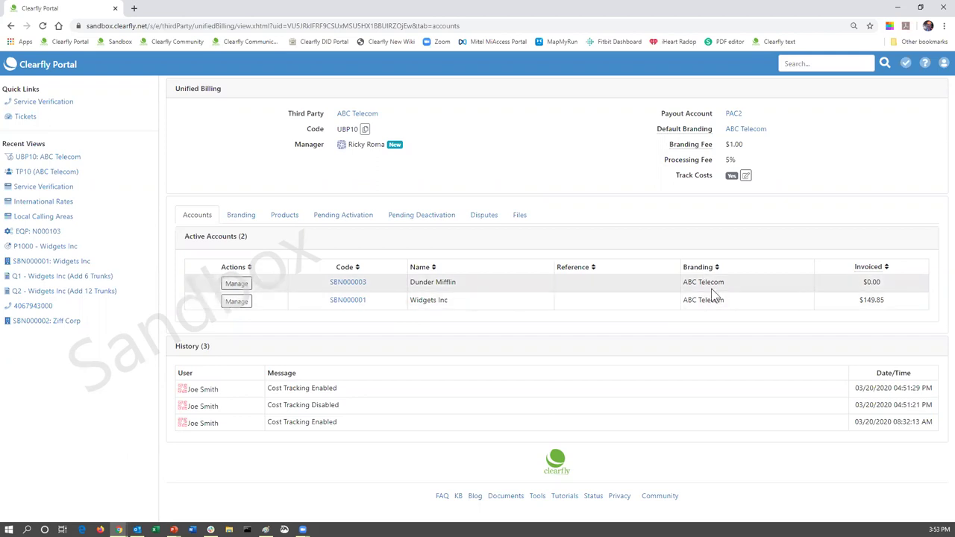
- Review the Branding options and their Actions list, then open the UBB1 branding record
left_click(242, 218)
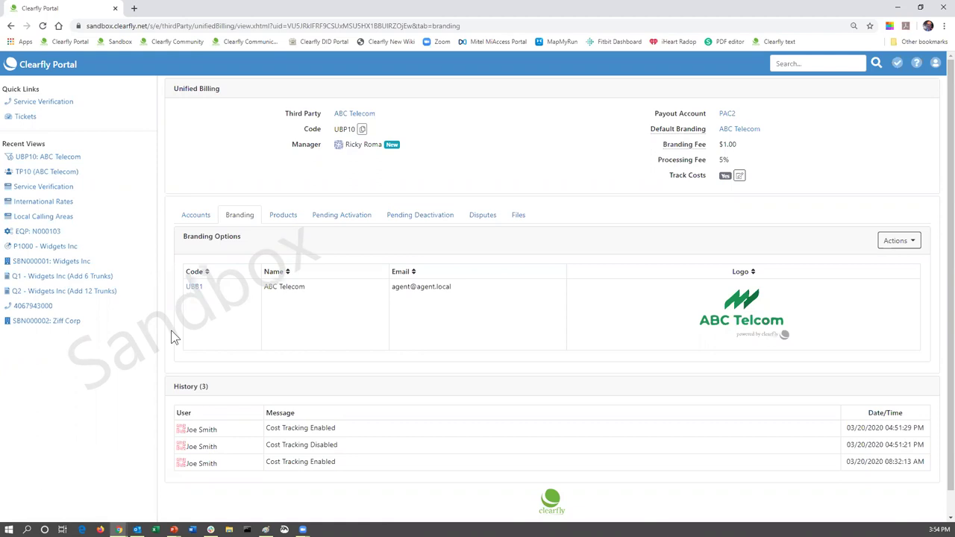
left_click(910, 249)
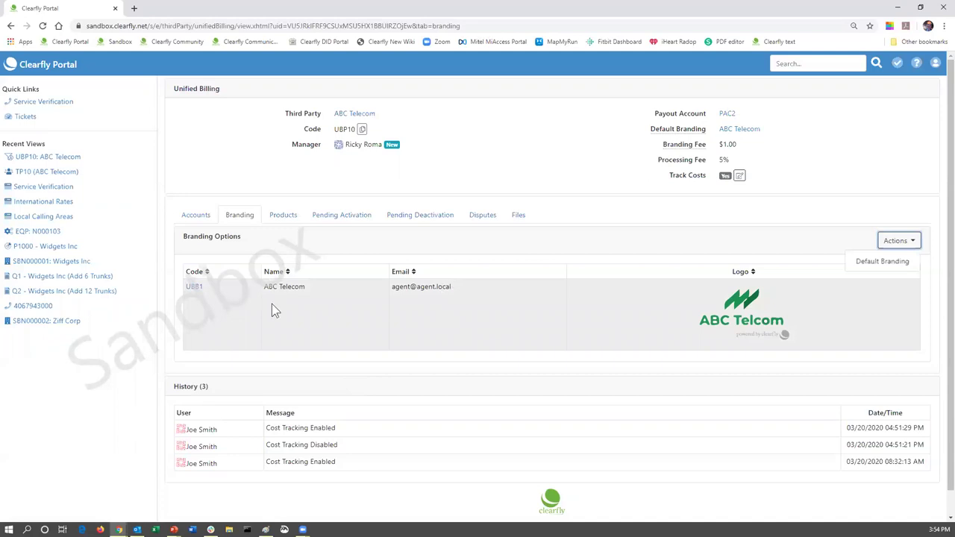
left_click(195, 292)
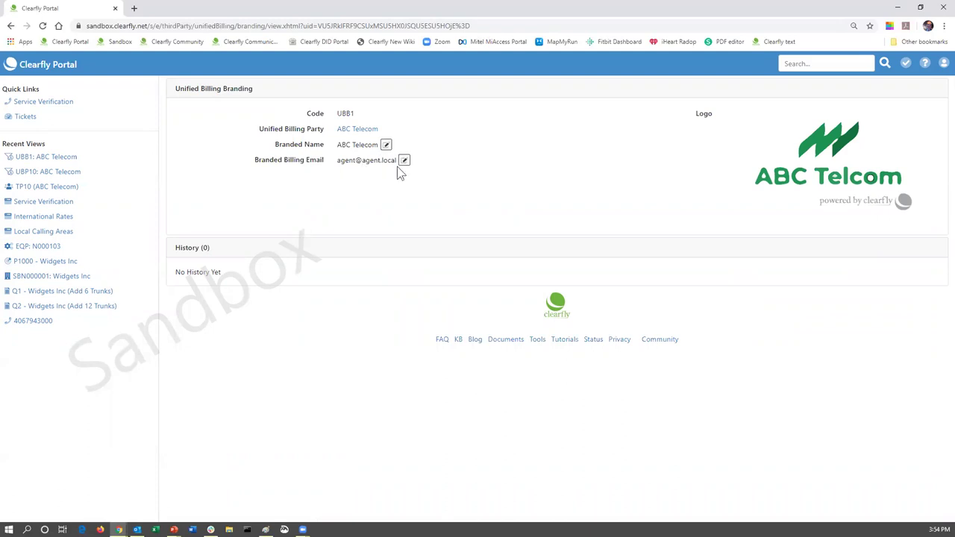
- Cancel the Branded Billing Email change and go back to the UBP10 branding options
left_click(403, 162)
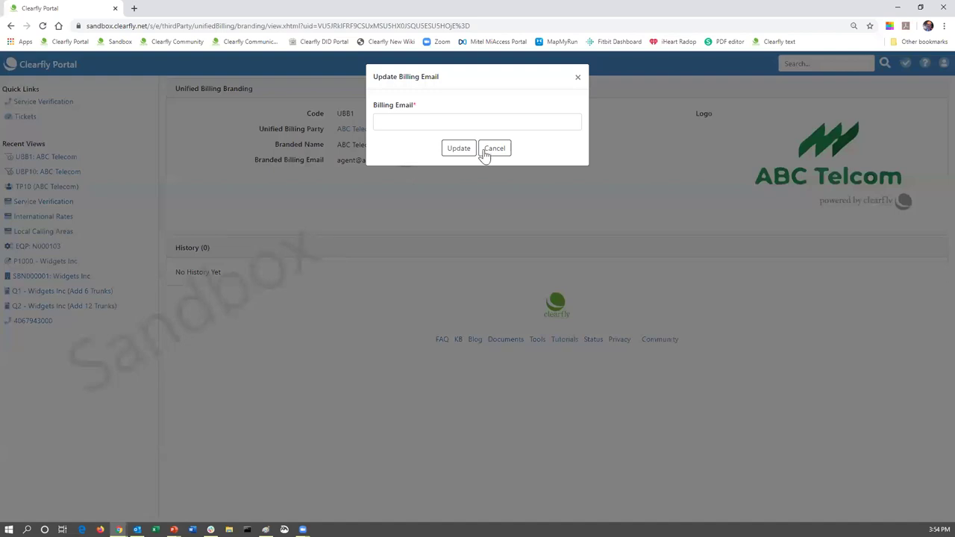
left_click(494, 149)
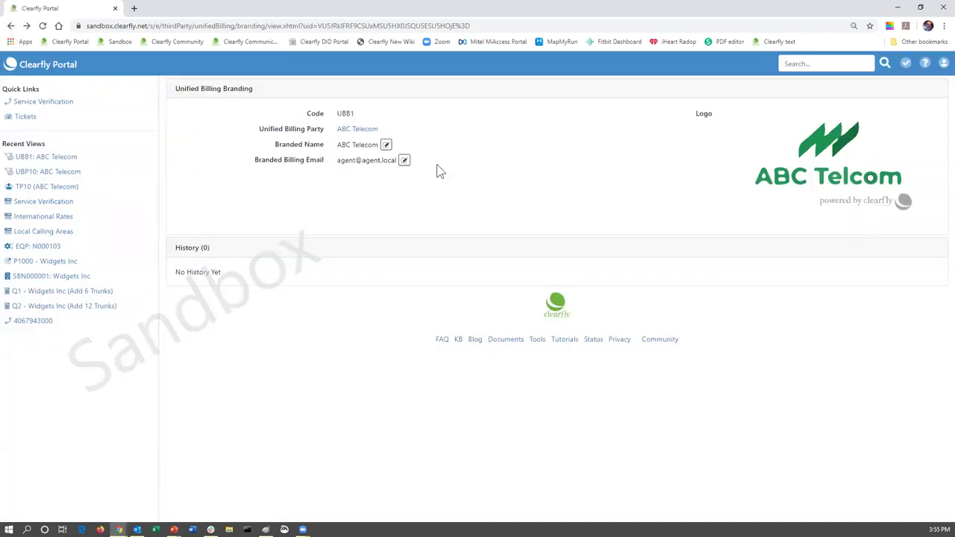
left_click(11, 29)
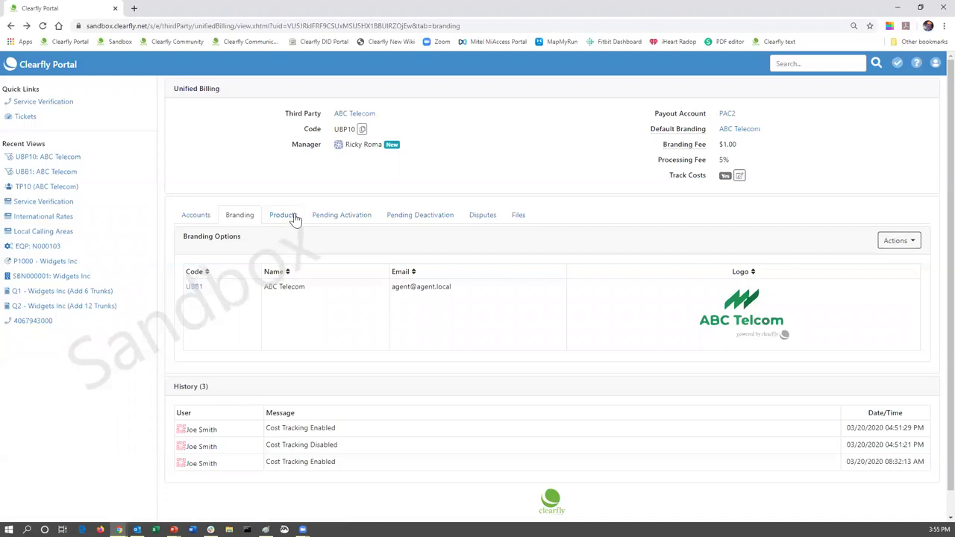
- Show UBP10's products: ABC Hosted Seat, ABC Monthly Service Contract and two Allworx rentals
left_click(294, 218)
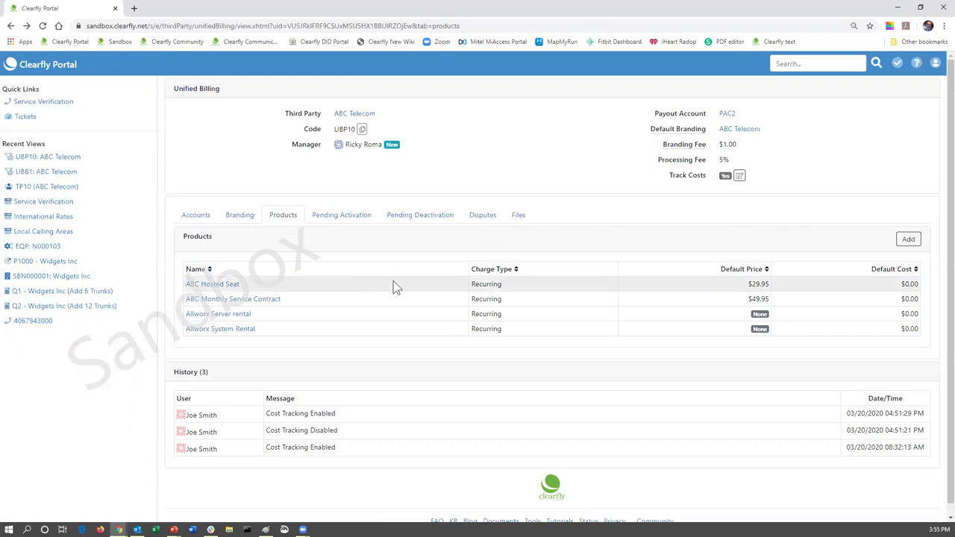
- Open a new Recurring Unified Billing product form, ready for the product name
left_click(908, 240)
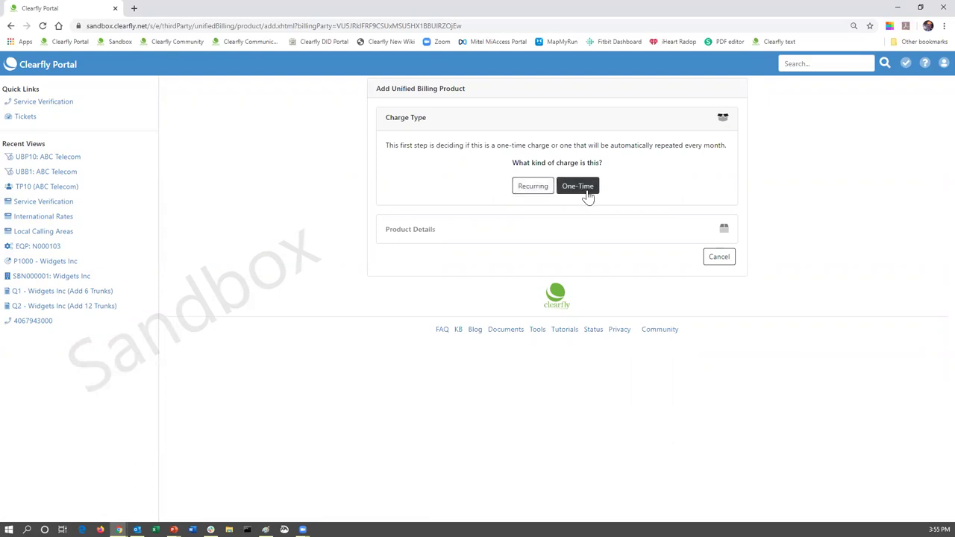
left_click(531, 192)
left_click(415, 231)
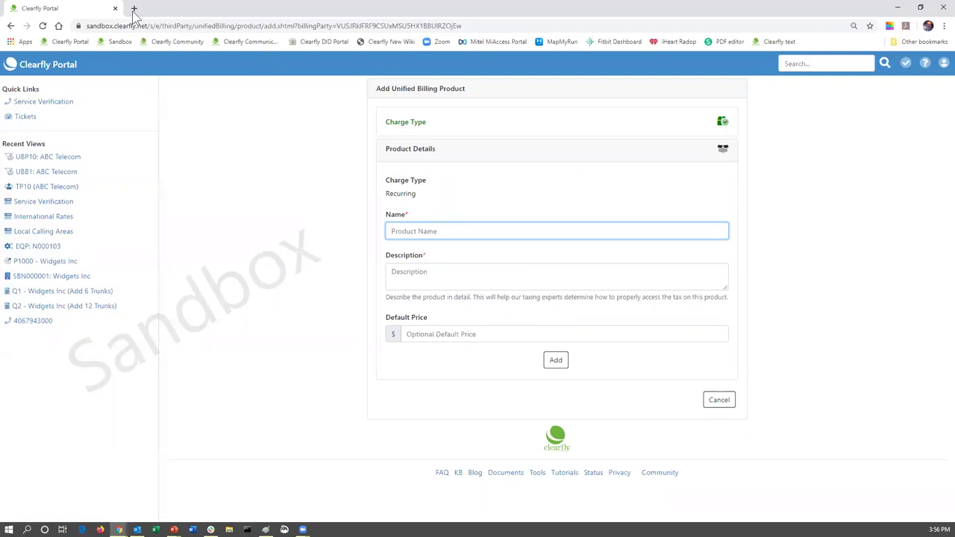
- Go back twice to UBP10's products list, which still has the original four products
left_click(10, 27)
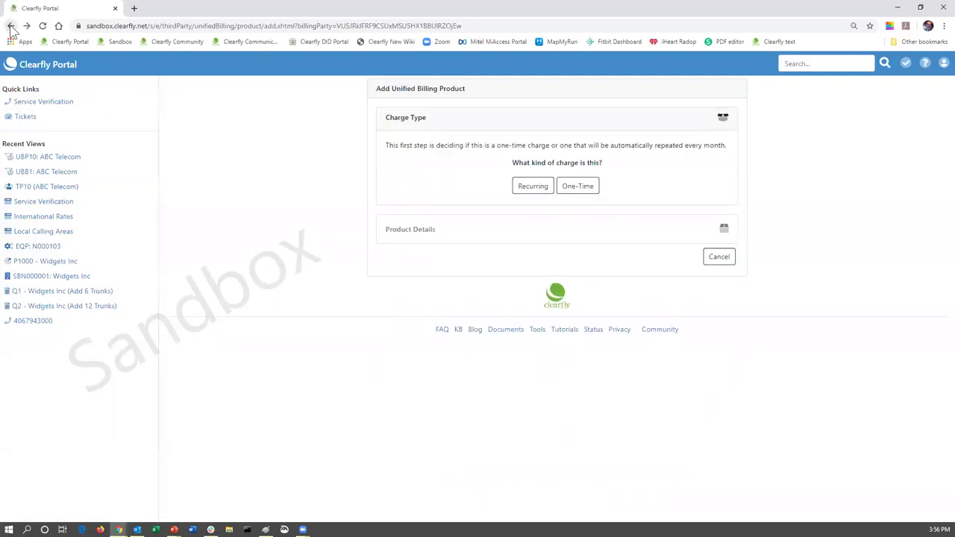
left_click(10, 26)
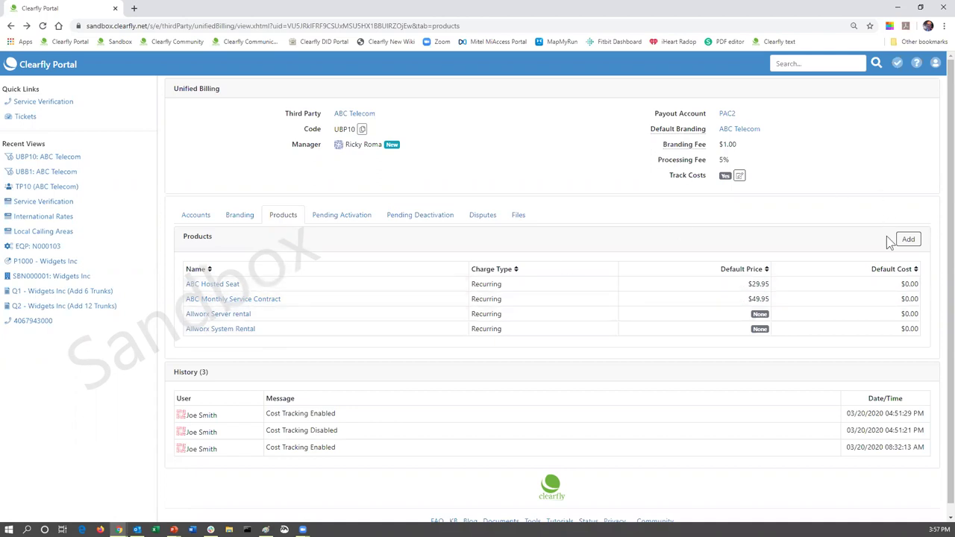
- Start a new Recurring product named 'ABC 24-Port POE Switch'
left_click(908, 245)
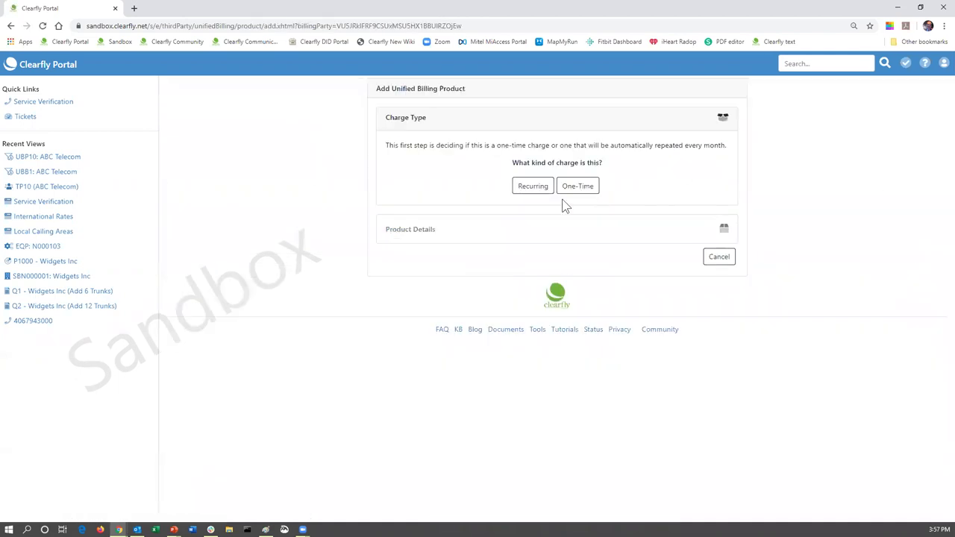
left_click(528, 186)
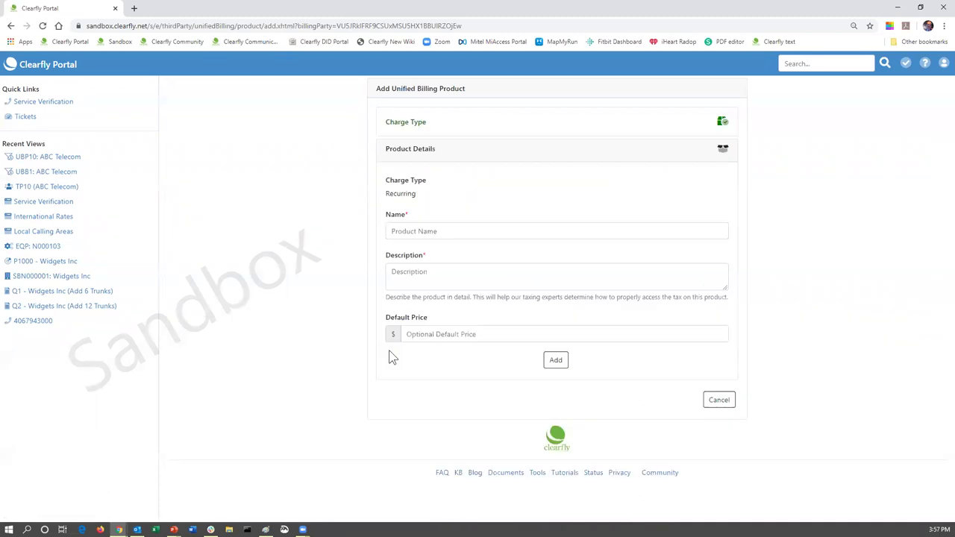
left_click(416, 230)
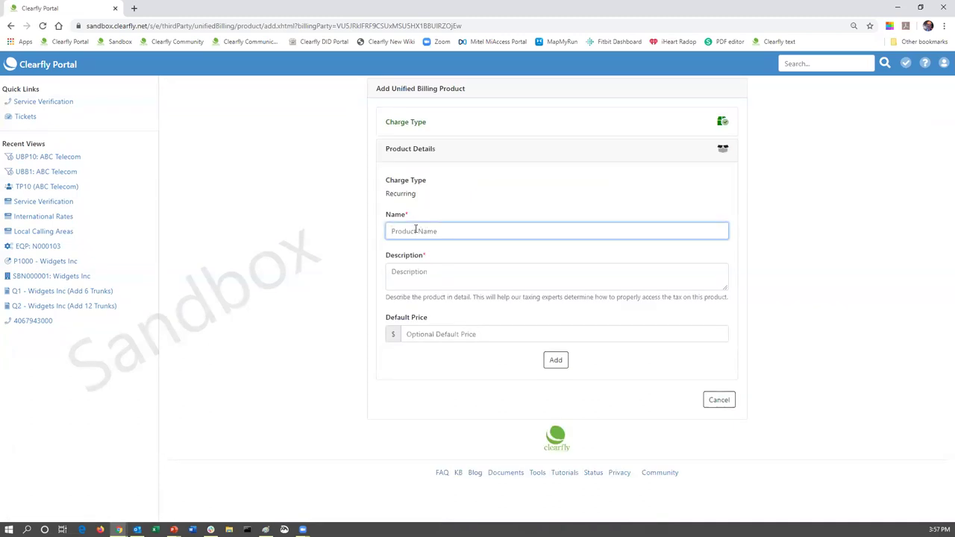
type("ABC")
type("24-Port POE Switch")
- Enter the product description 'Hardware, Software, Labor'
left_click(408, 280)
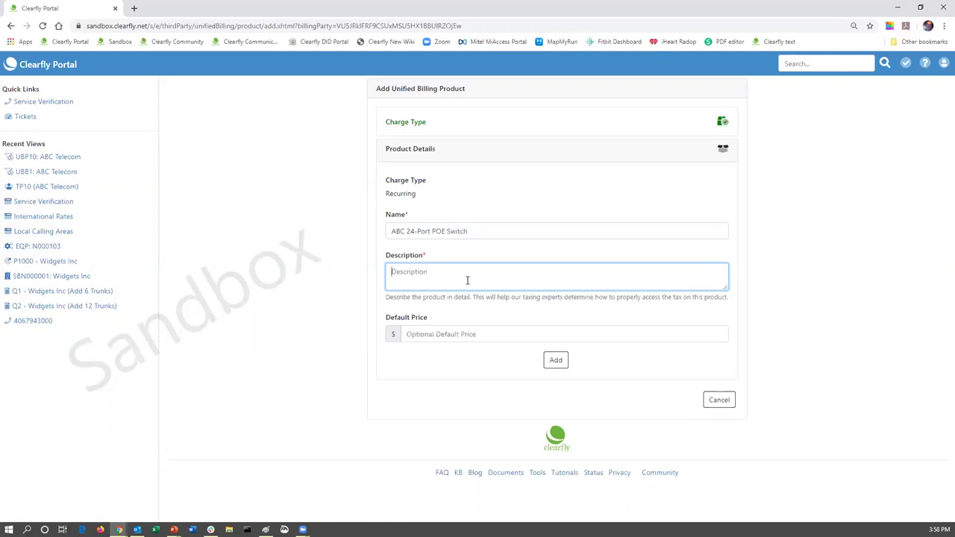
type("Hardware, Software. Labor")
left_click(391, 271)
type("Telecom")
key("BackSpace")
key("BackSpace")
key("BackSpace")
key("BackSpace")
key("BackSpace")
key("BackSpace")
key("BackSpace")
key("BackSpace")
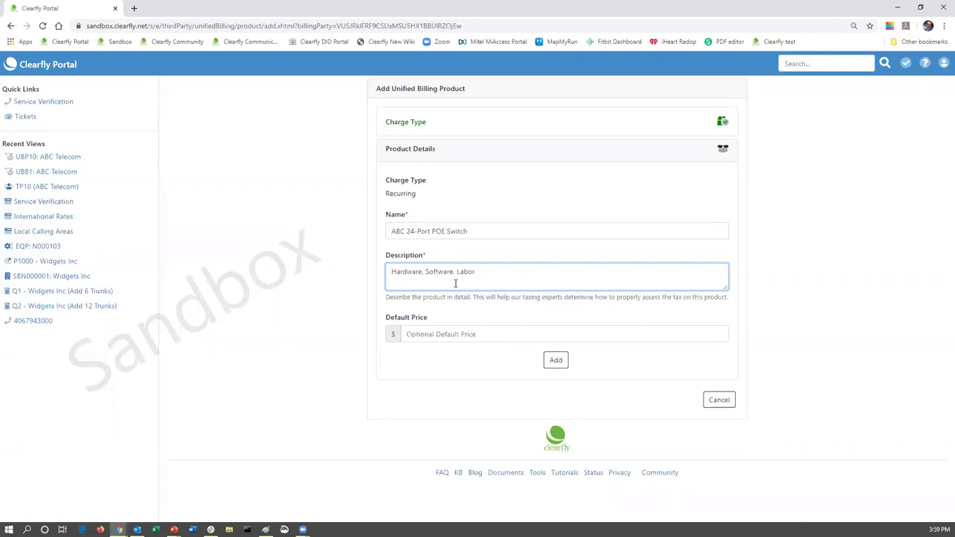
- Set the default price to 24.00 and save the product
left_click(430, 334)
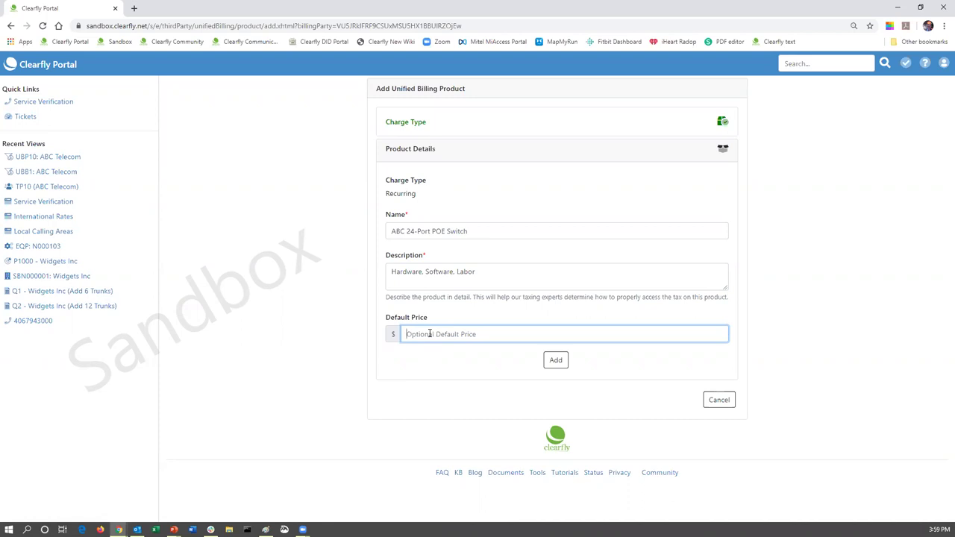
type("24.00")
left_click(552, 361)
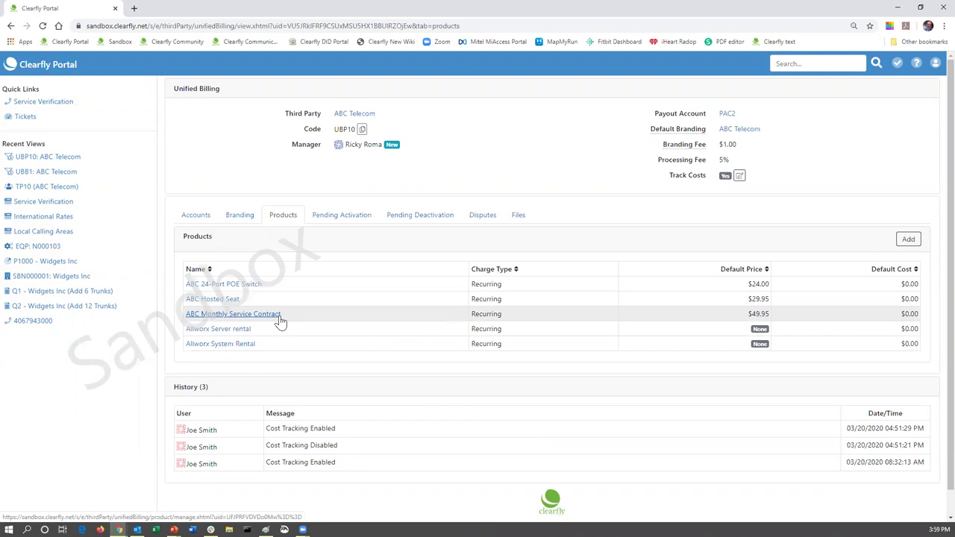
- Create the One-Time product 'ABC Installation and Training', description 'Labor', default price 500.00
left_click(905, 242)
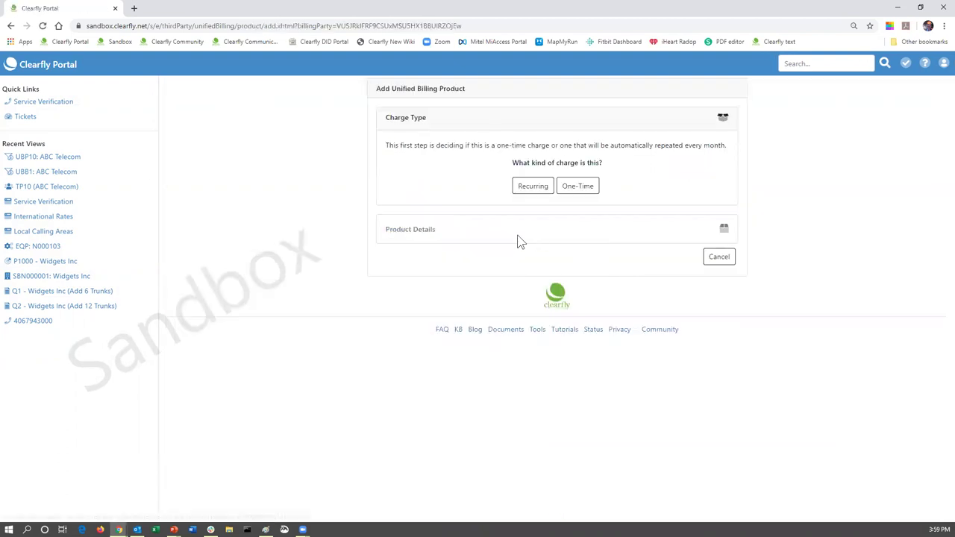
left_click(579, 189)
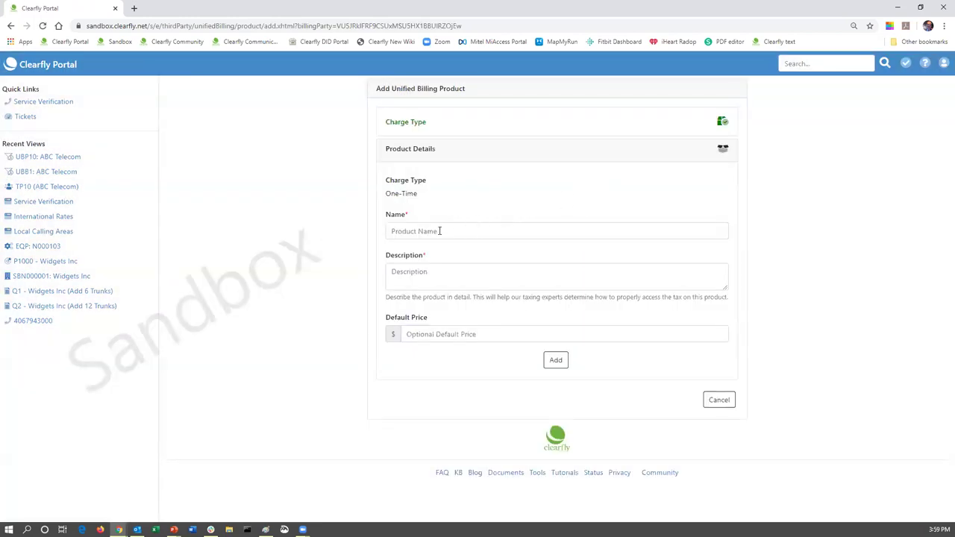
left_click(440, 231)
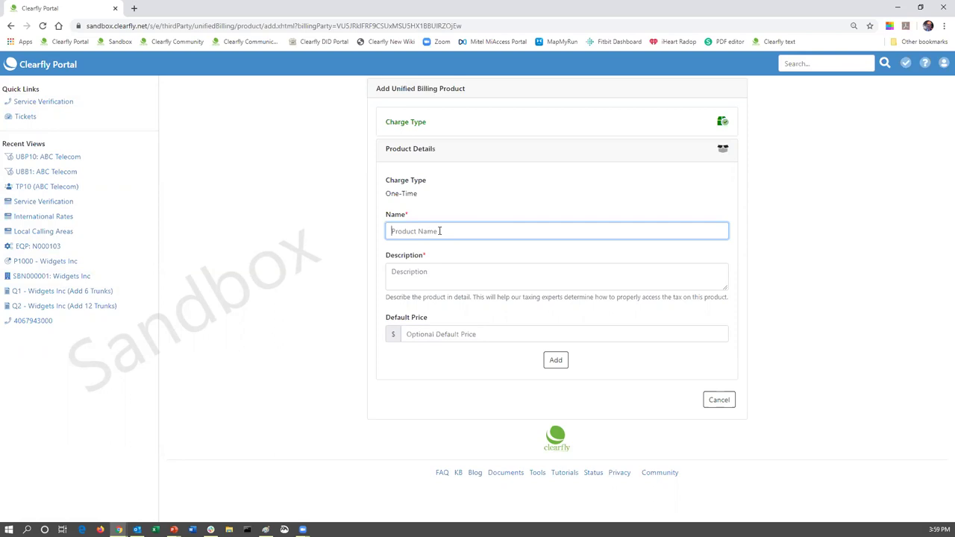
type("ABC Installation and Training")
left_click(438, 280)
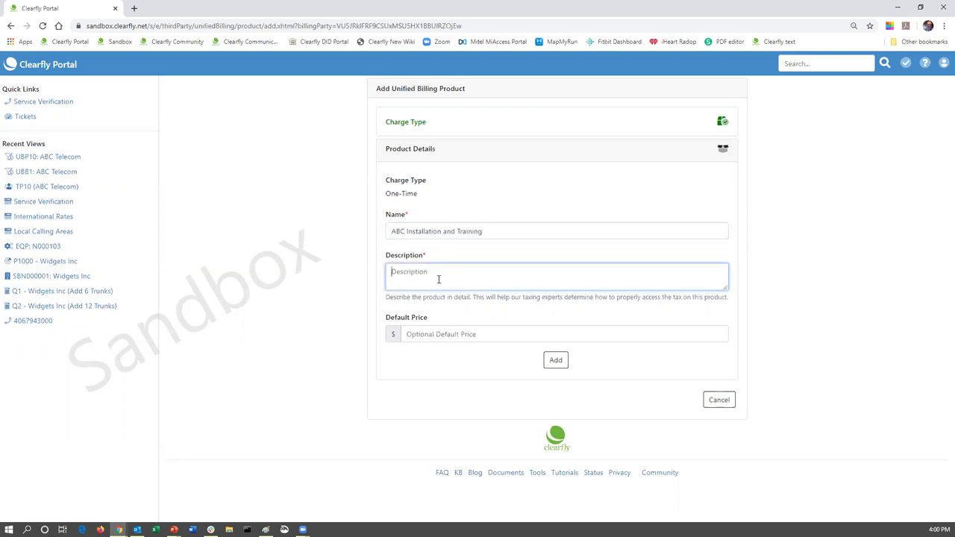
type("Labor")
left_click(459, 340)
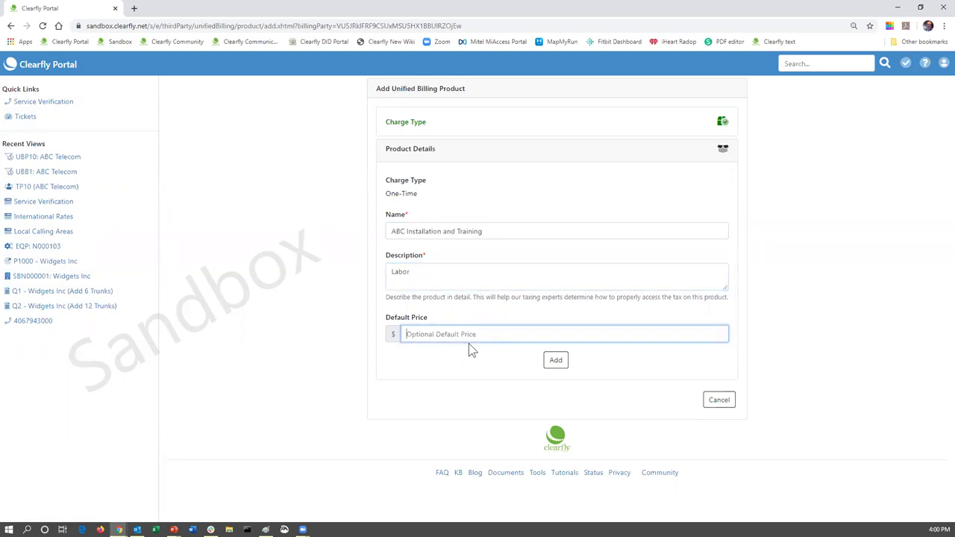
type("500.00")
left_click(556, 360)
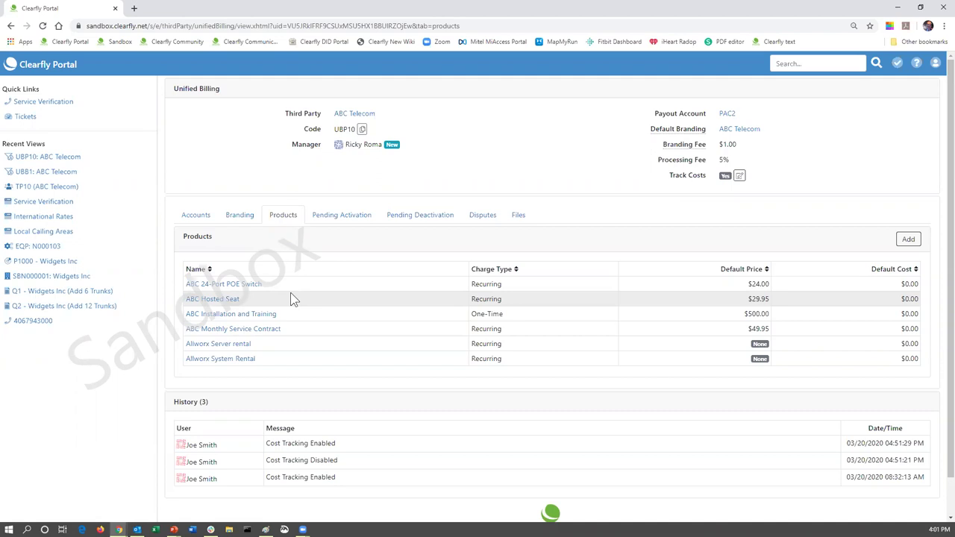
- Show the Pending Activation tab, which lists no customers with non-active charges
left_click(327, 218)
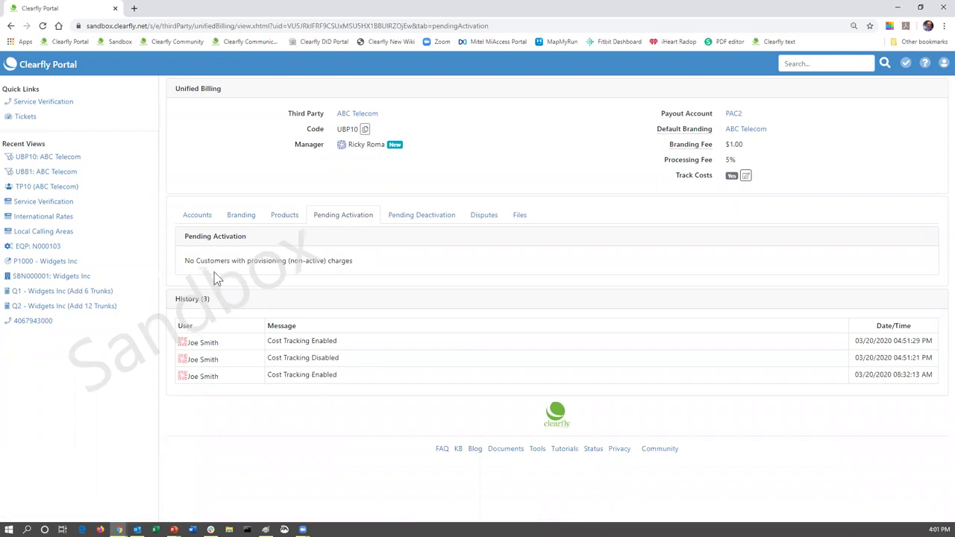
left_click(291, 217)
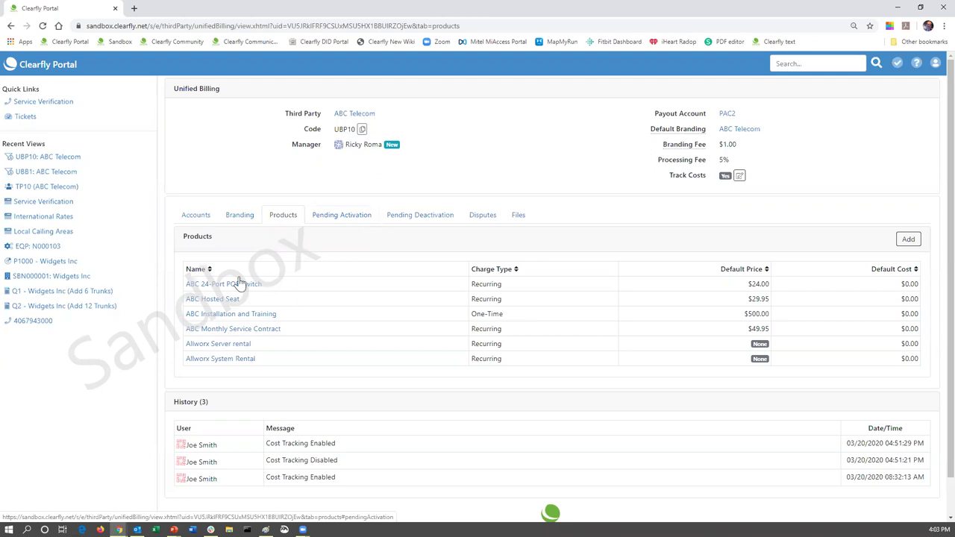
left_click(342, 216)
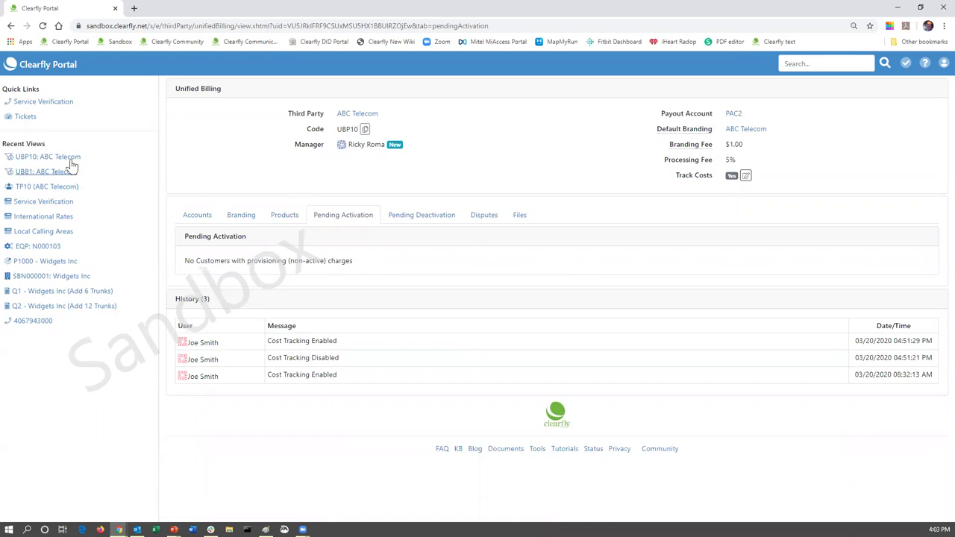
- Open the Widgets Inc account from the Unified Billing accounts list
left_click(33, 67)
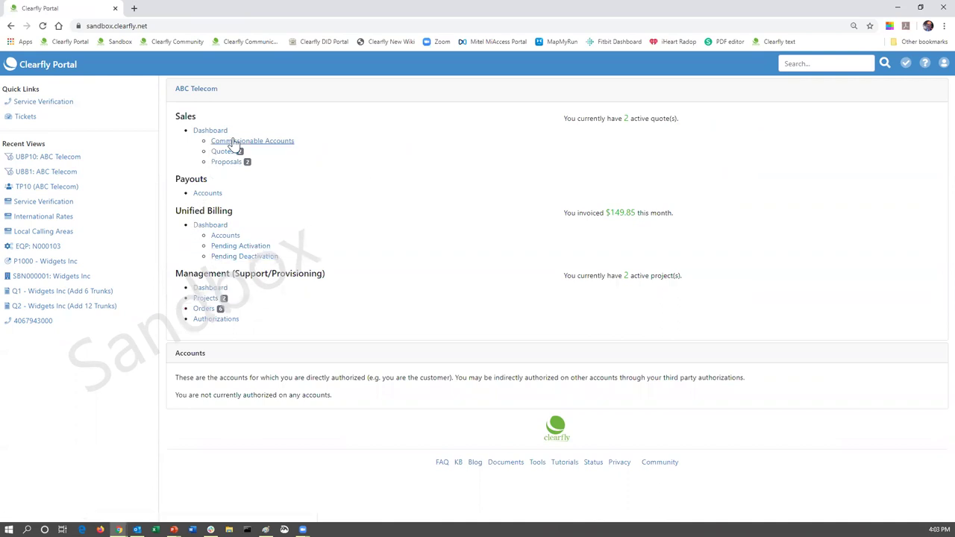
left_click(227, 236)
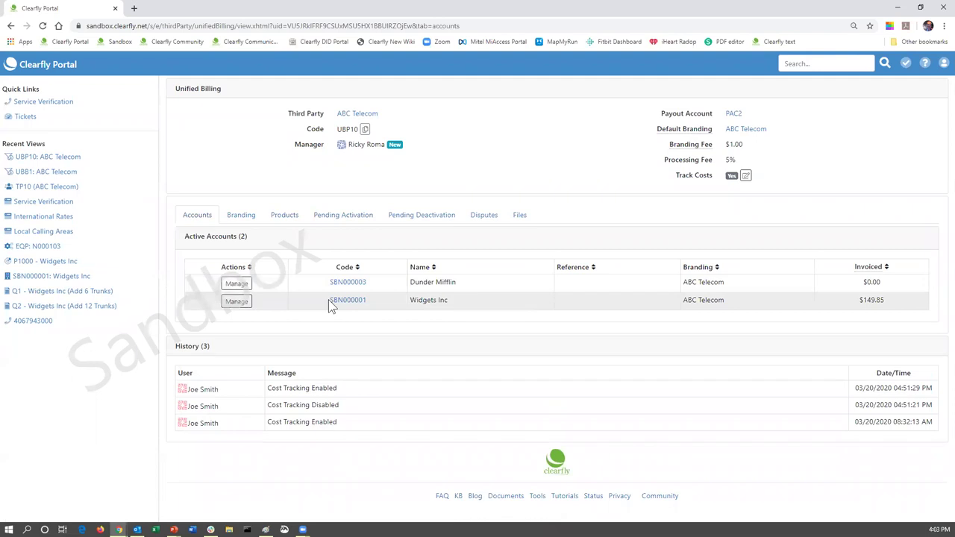
left_click(335, 302)
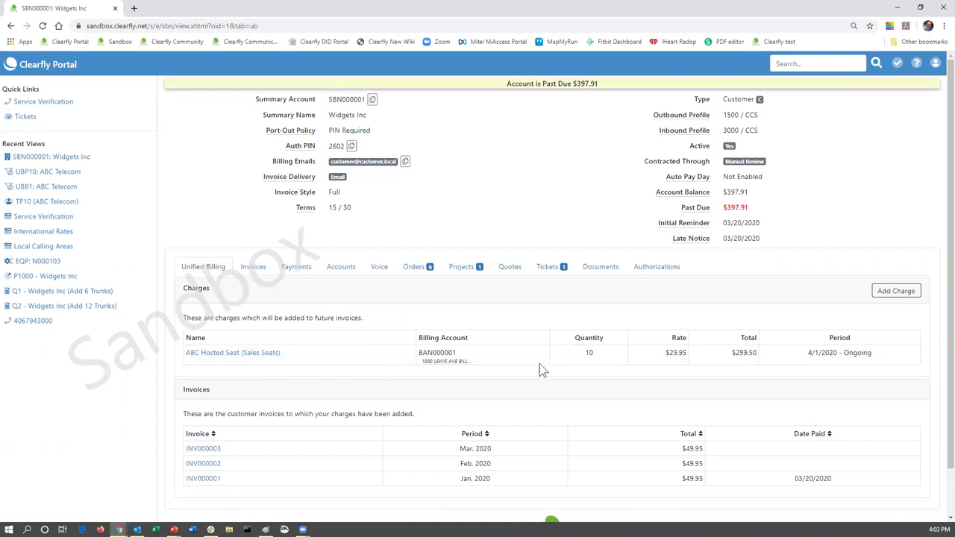
- Add a recurring charge for 1 ABC 24-Port POE Switch, set to Activate Later
left_click(889, 298)
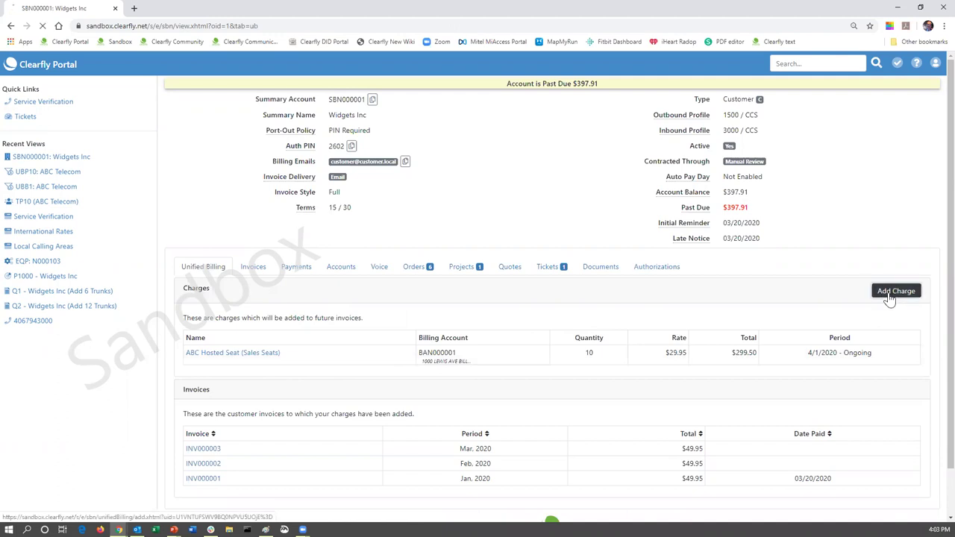
left_click(535, 195)
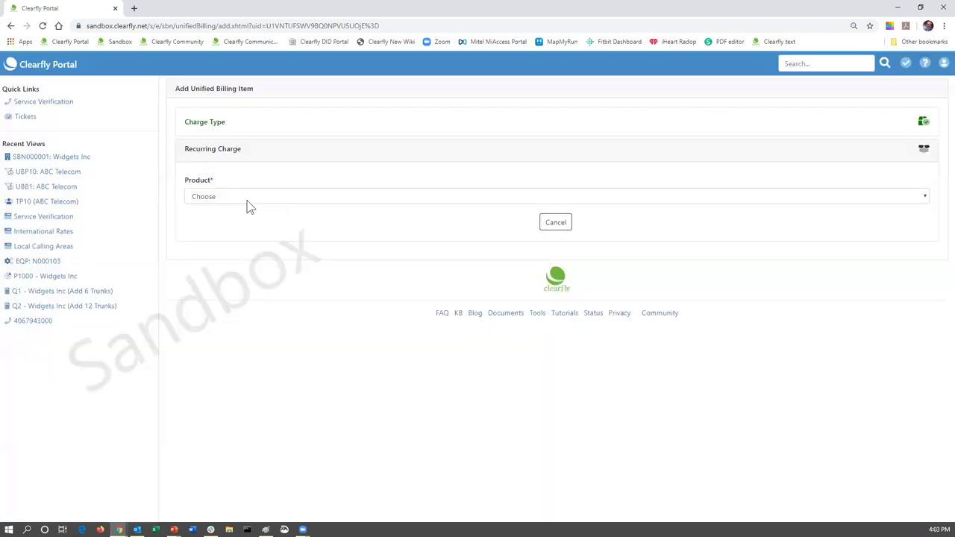
left_click(243, 197)
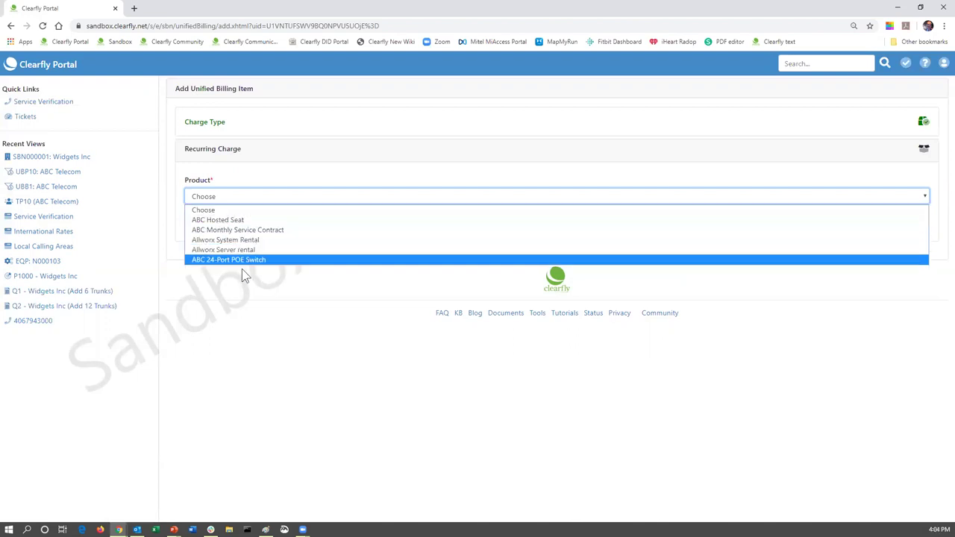
left_click(217, 262)
left_click(216, 236)
type("1")
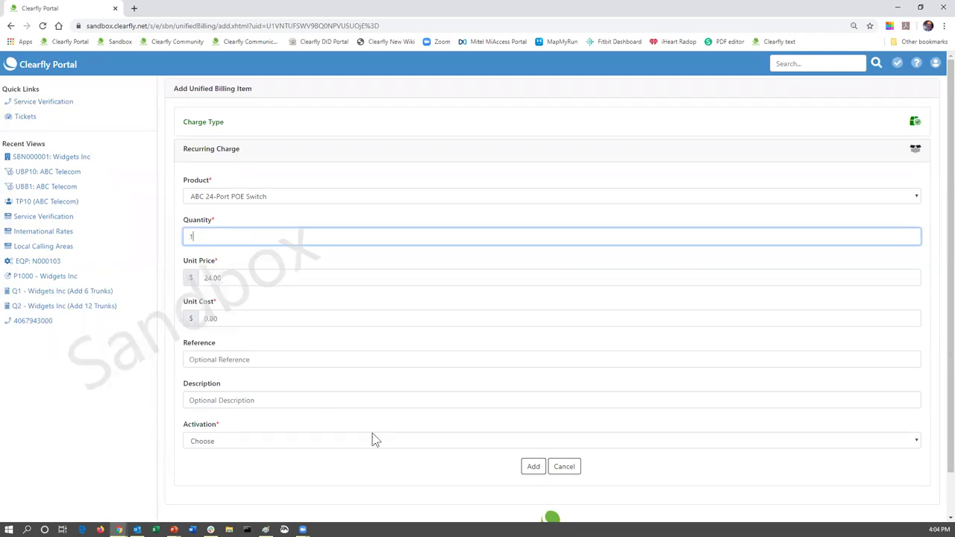
left_click(262, 445)
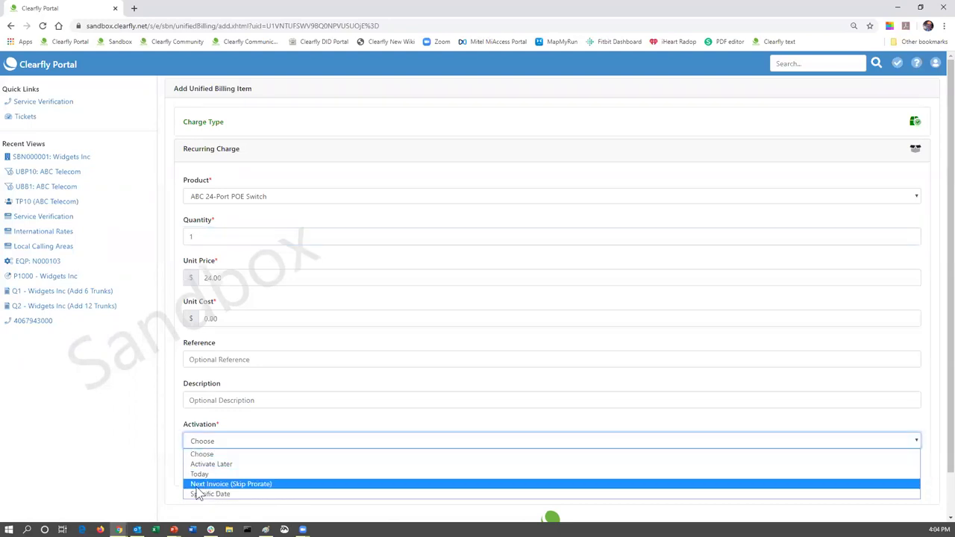
left_click(209, 465)
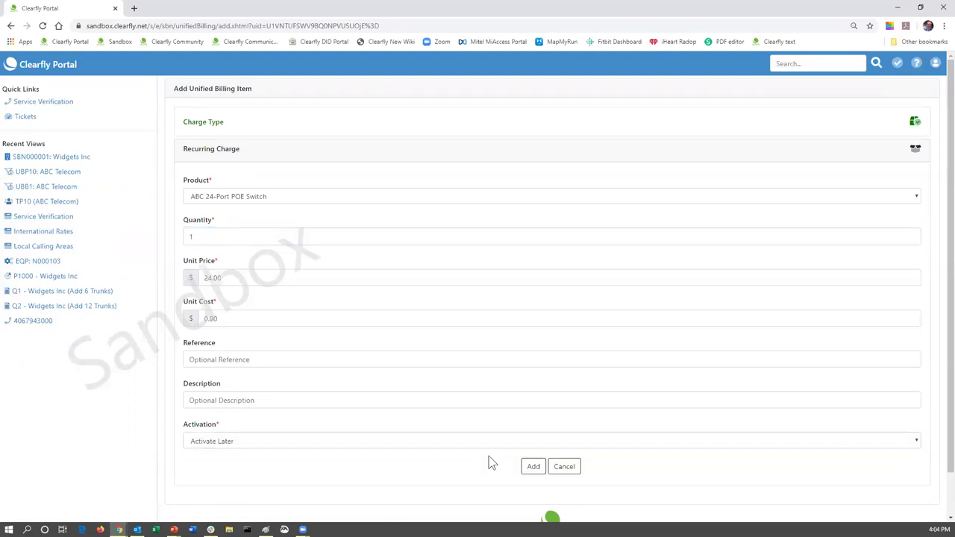
left_click(533, 467)
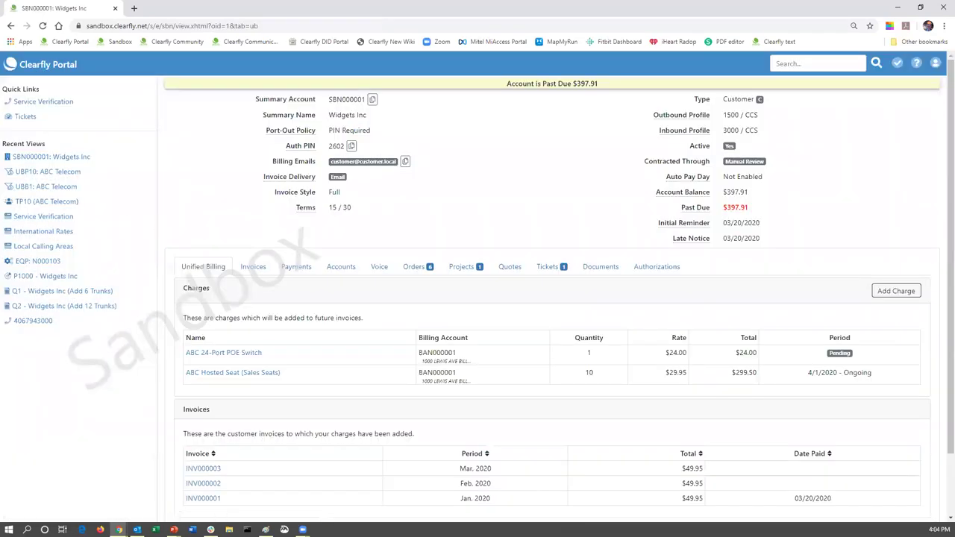
- Return to UBP10's Unified Billing dashboard from the portal home page
left_click(50, 71)
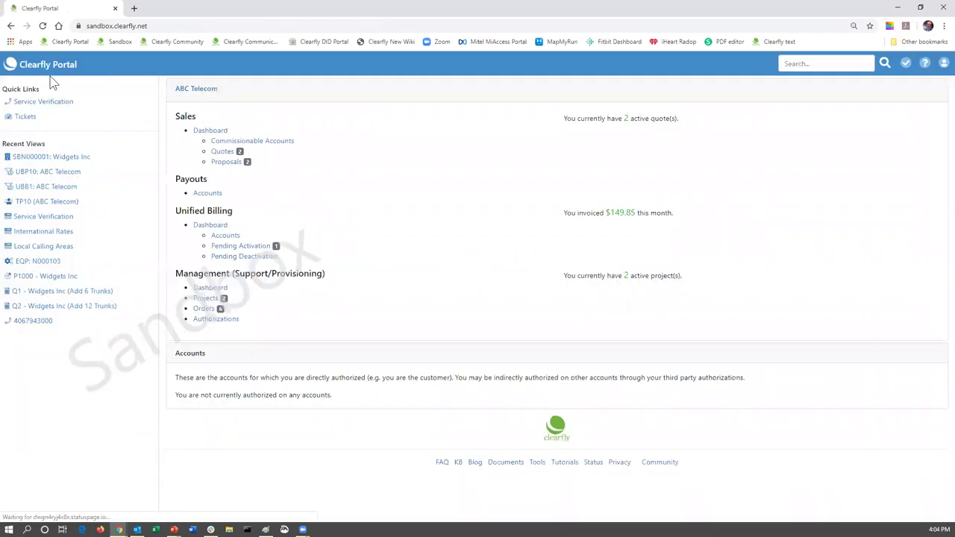
left_click(217, 229)
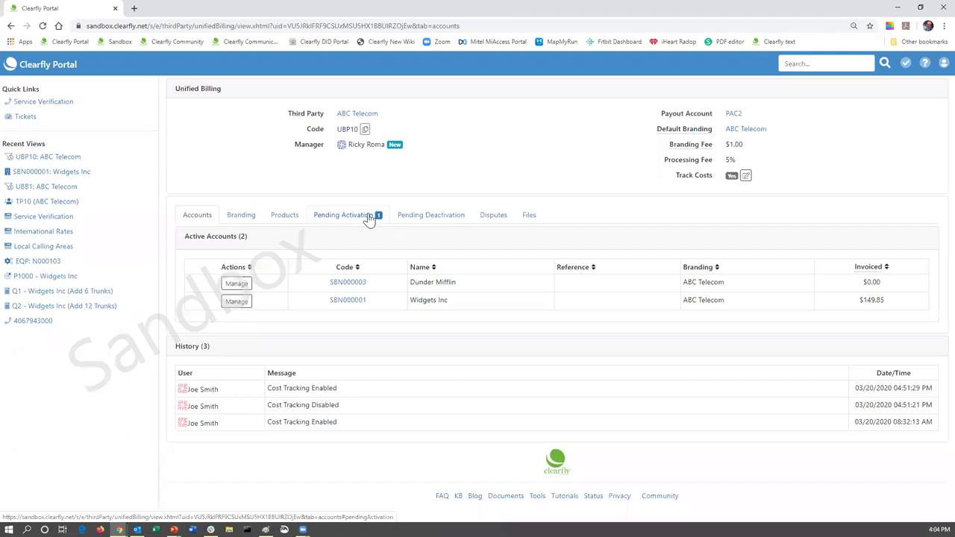
- Review the pending activation charges, then reopen the Widgets Inc account
left_click(367, 215)
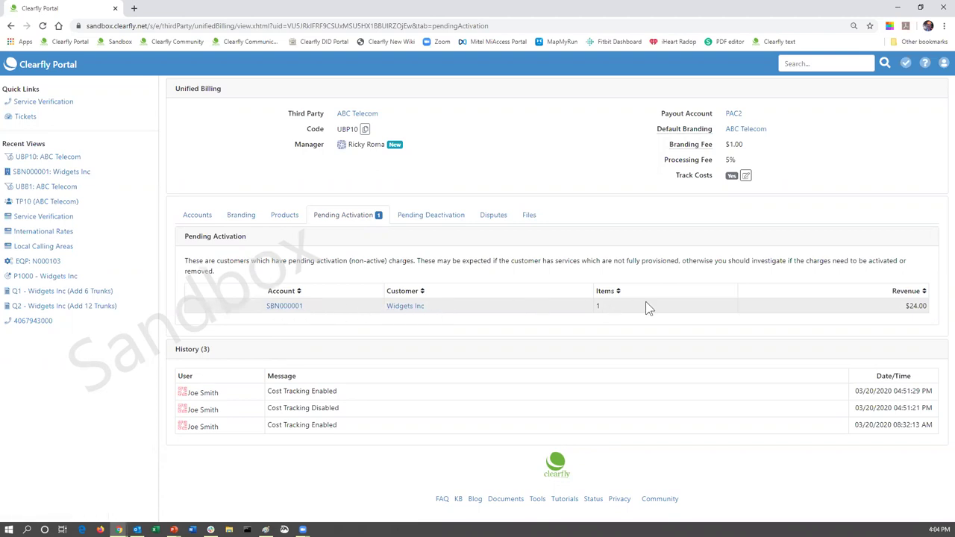
left_click(298, 313)
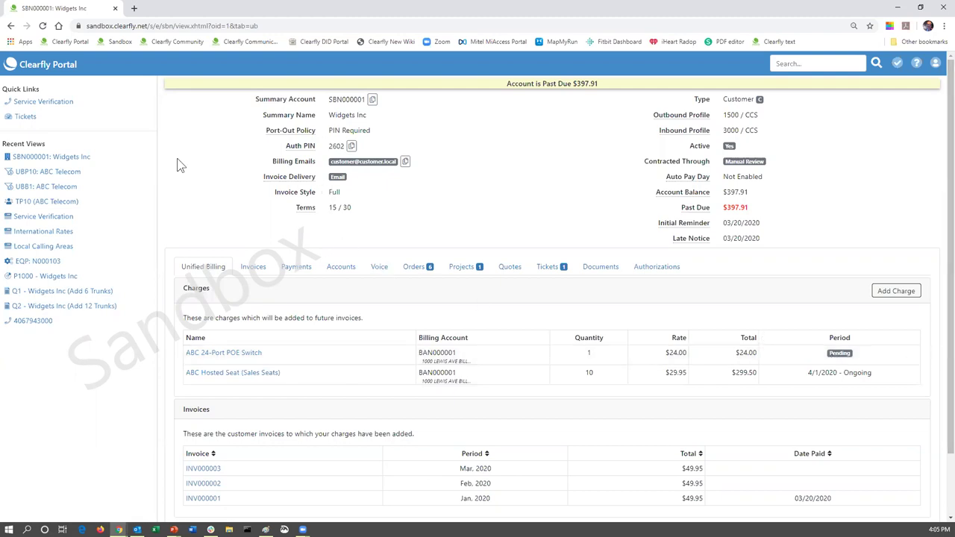
- Return to the UBP10 Unified Billing dashboard and show its Disputes tab, with no open disputes
left_click(34, 72)
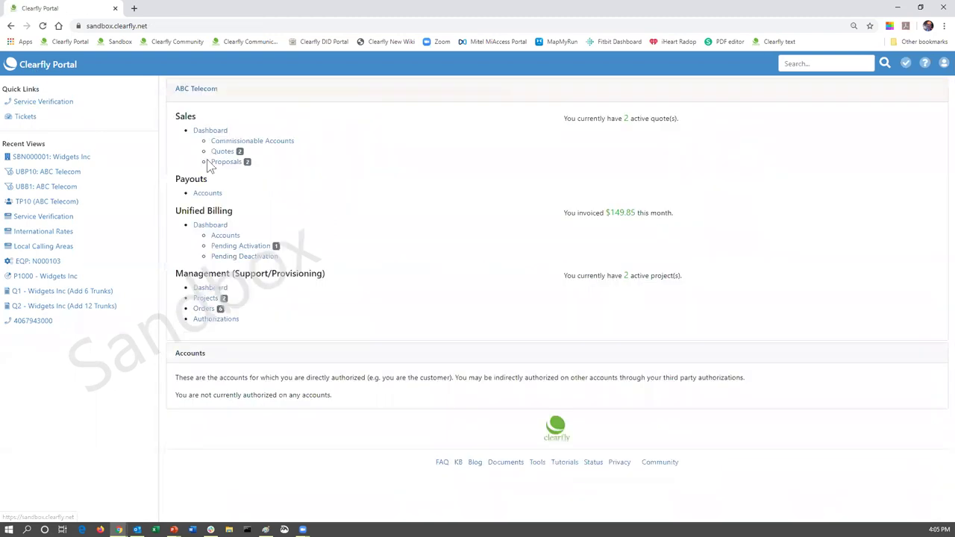
left_click(224, 223)
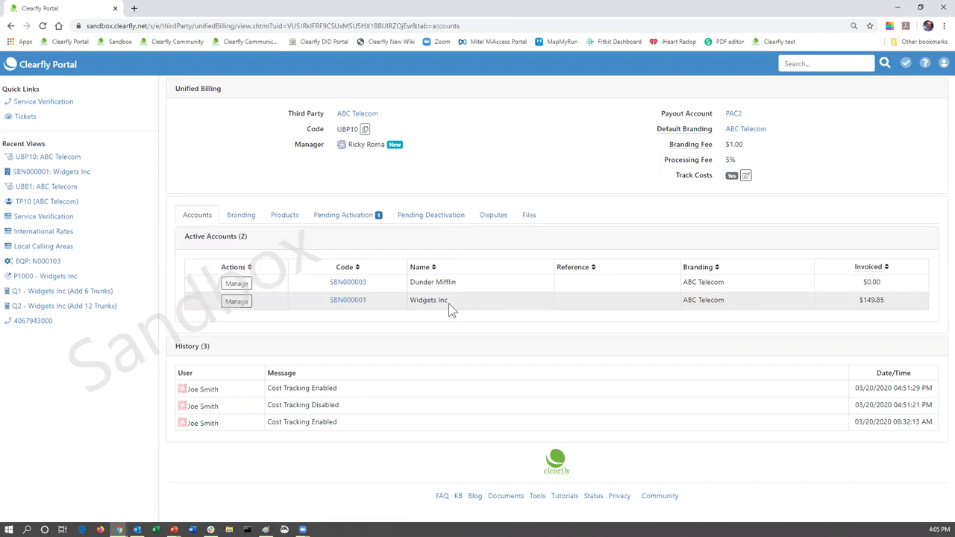
left_click(492, 217)
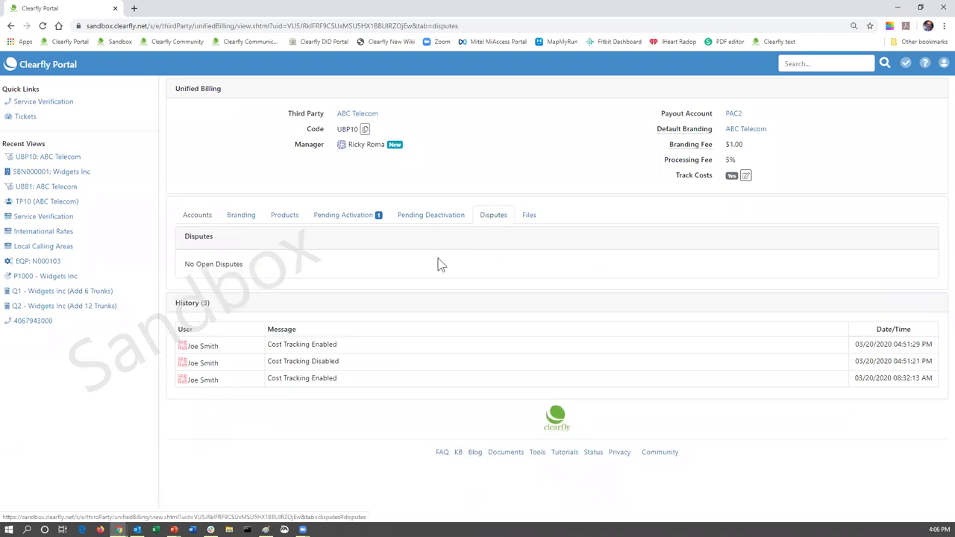
- Show the Files tab of UBP10's Unified Billing page, which has no files
left_click(531, 218)
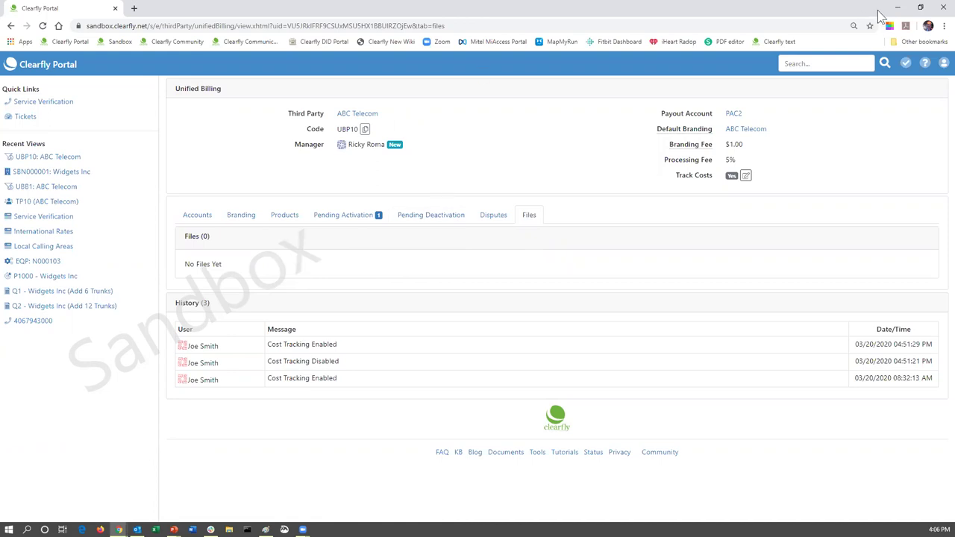
- Set the browser aside and advance the training deck two slides to slide 9, Clearfly Contact
left_click(900, 10)
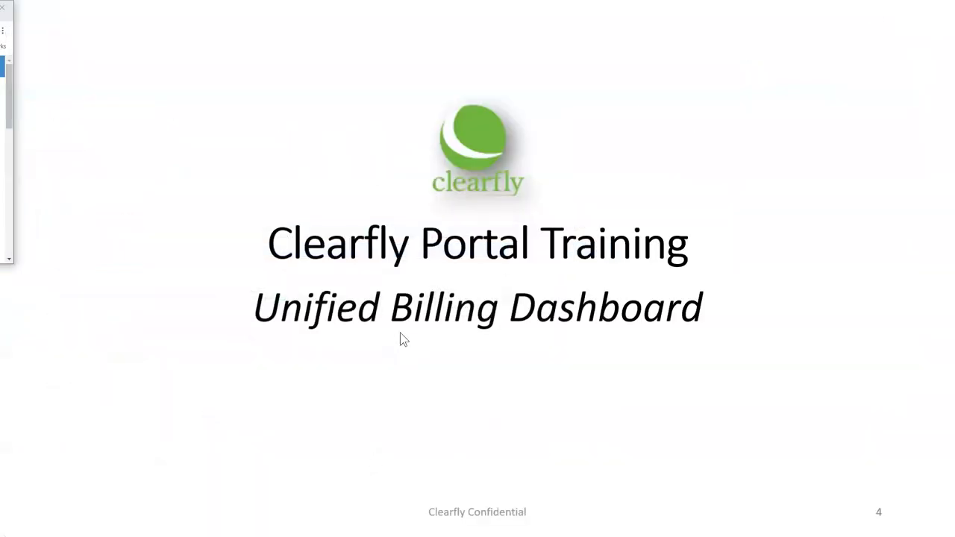
left_click(404, 331)
left_click(406, 324)
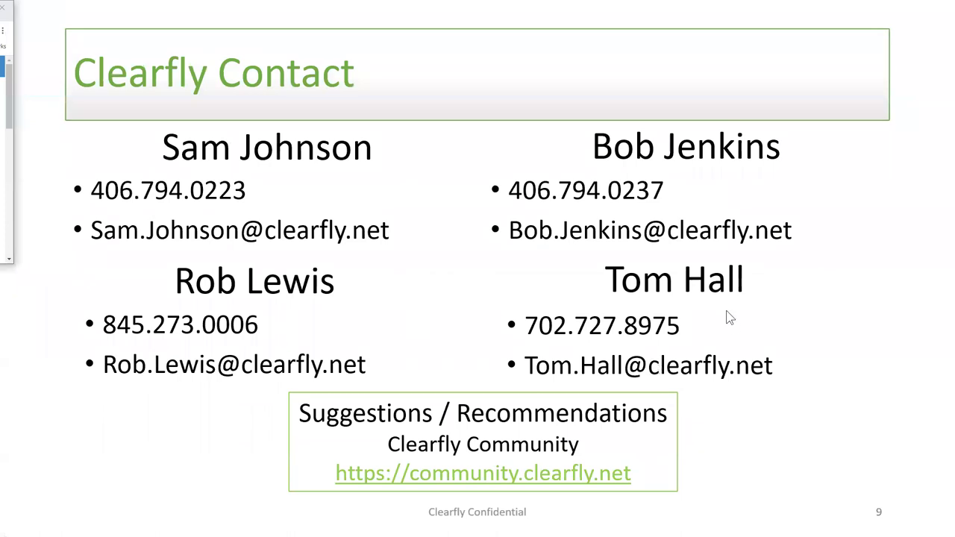